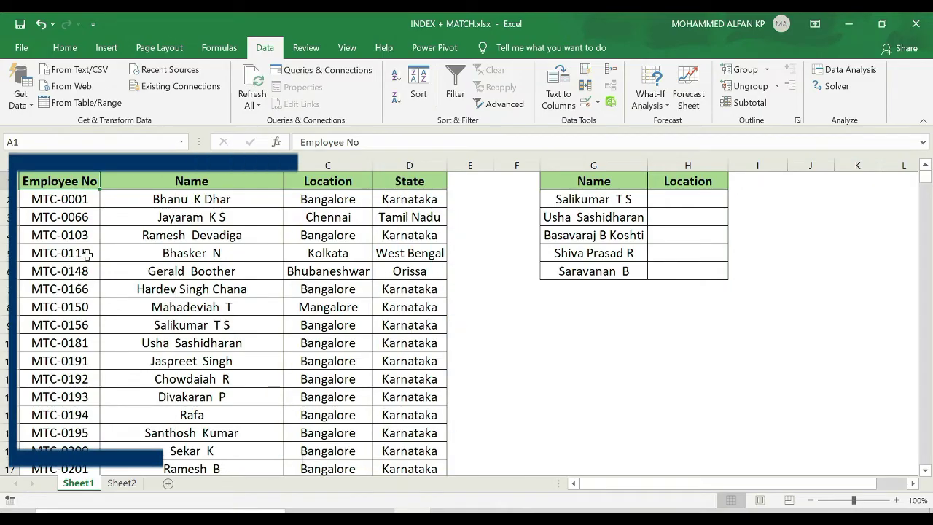
- Examine the table headers and the options offered for the lookup header in H1, keeping Location selected
{"action": "left_click", "coordinate": [397, 181]}
{"action": "left_click", "coordinate": [343, 183]}
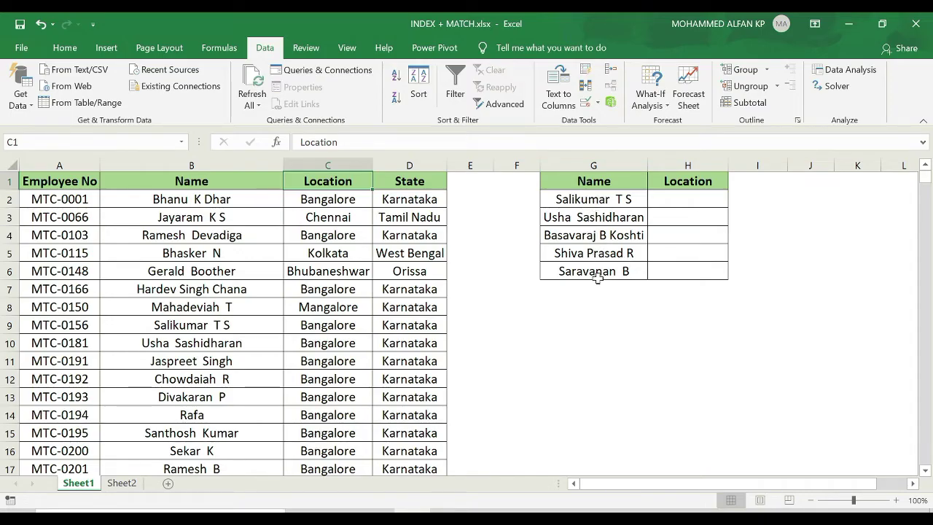
{"action": "left_click", "coordinate": [707, 181]}
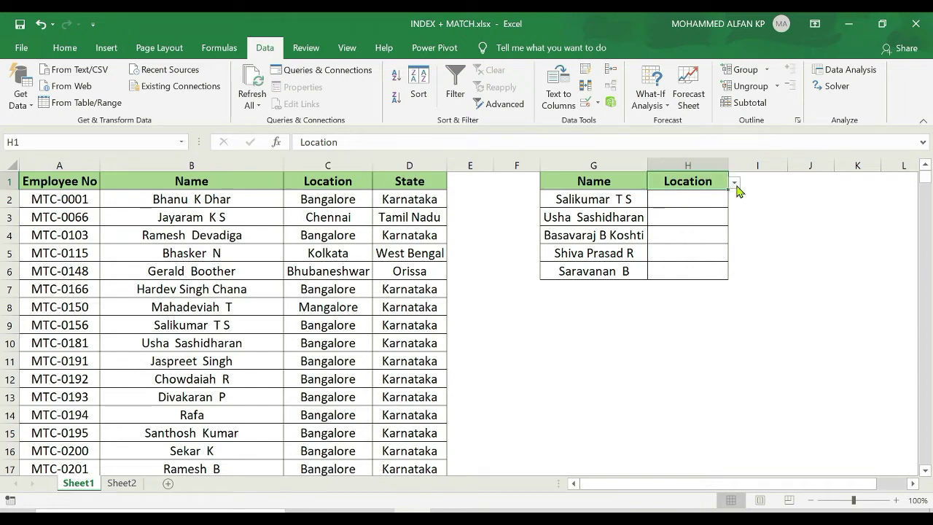
{"action": "left_click", "coordinate": [735, 183]}
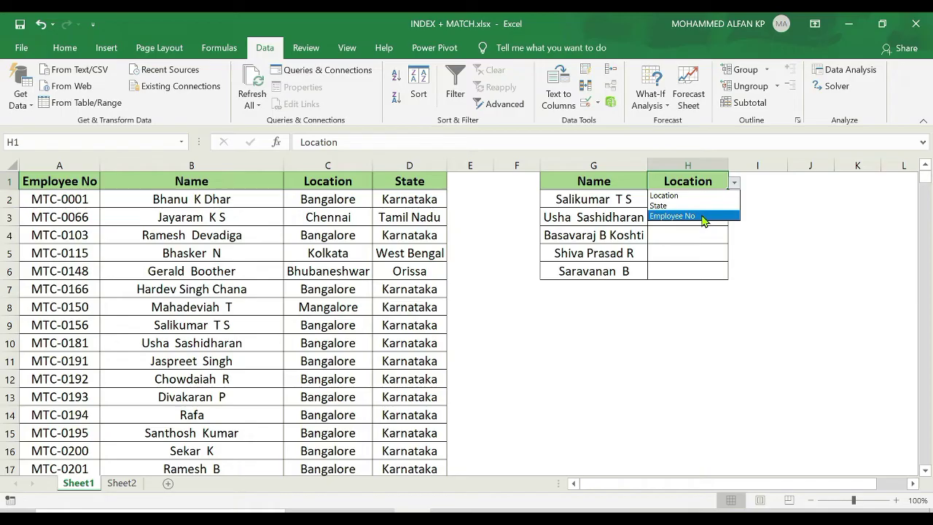
{"action": "left_click", "coordinate": [735, 184]}
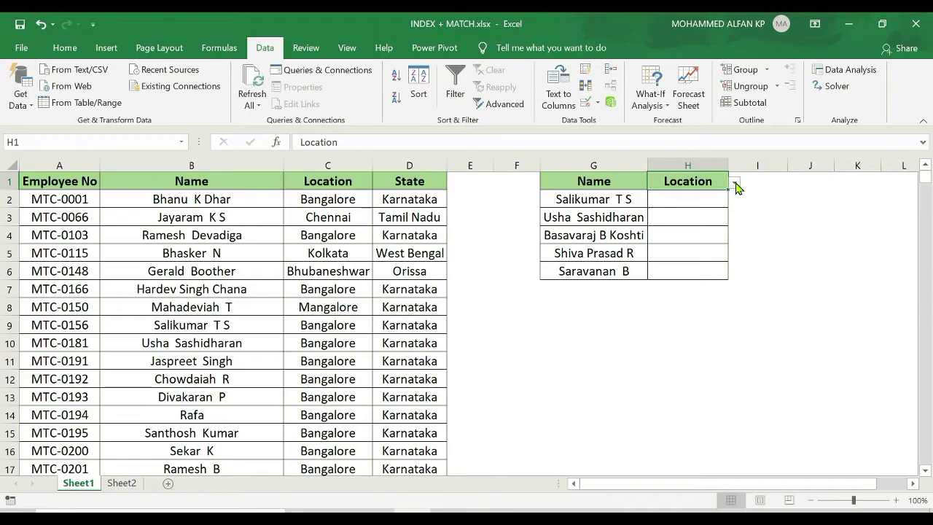
{"action": "left_click", "coordinate": [736, 187]}
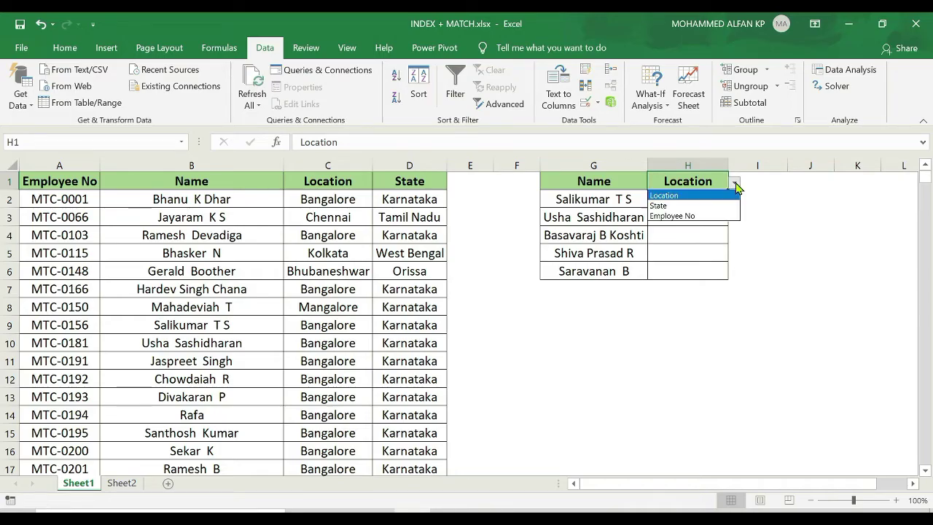
{"action": "left_click", "coordinate": [733, 185]}
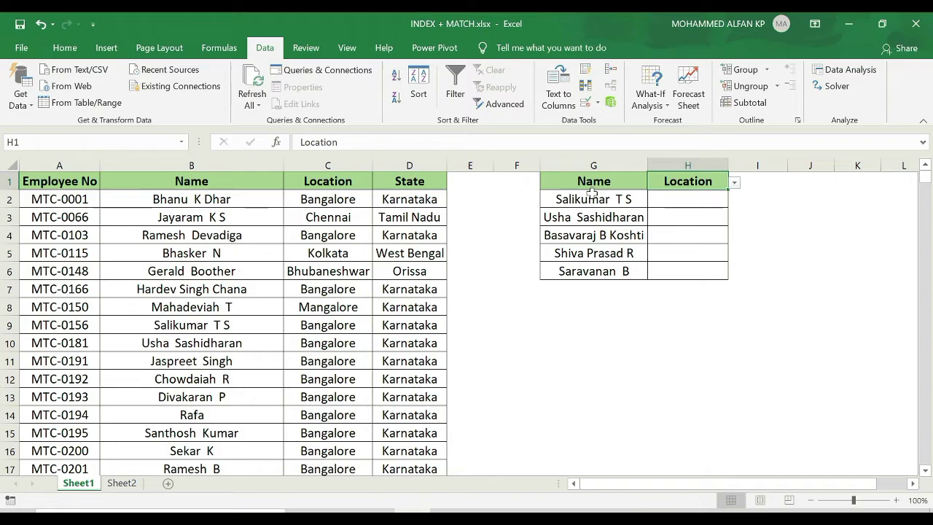
{"action": "left_click", "coordinate": [734, 182]}
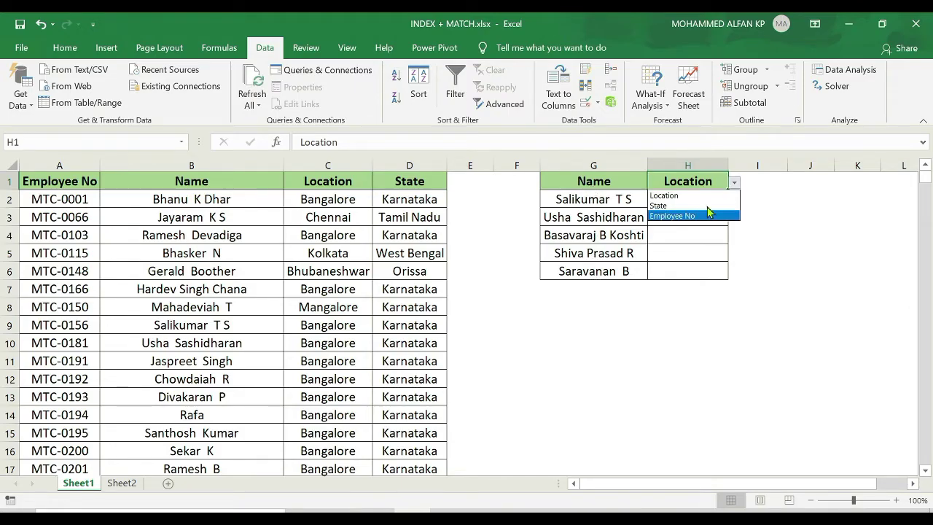
{"action": "left_click", "coordinate": [703, 196]}
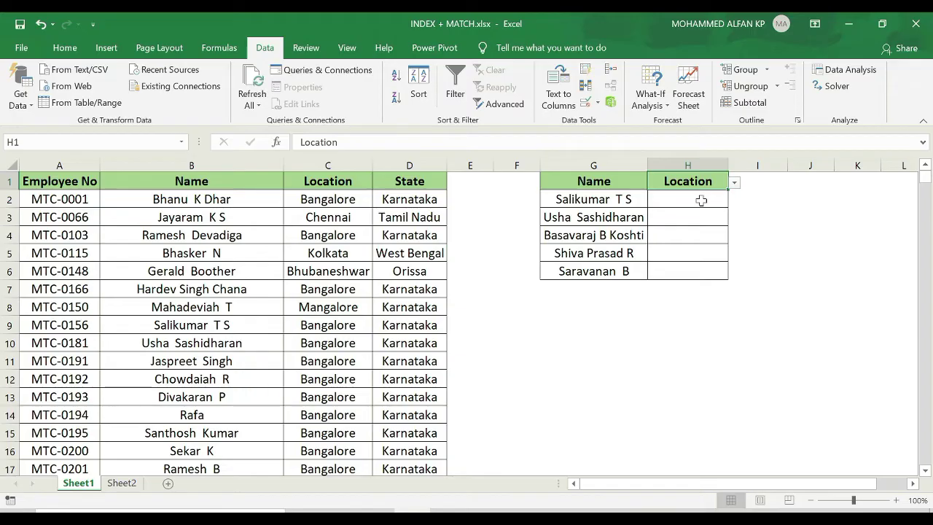
- Enter =VLOOKUP(G2,B:C,2,0) in H2 to look up the location for the name in G2
{"action": "left_click", "coordinate": [700, 200]}
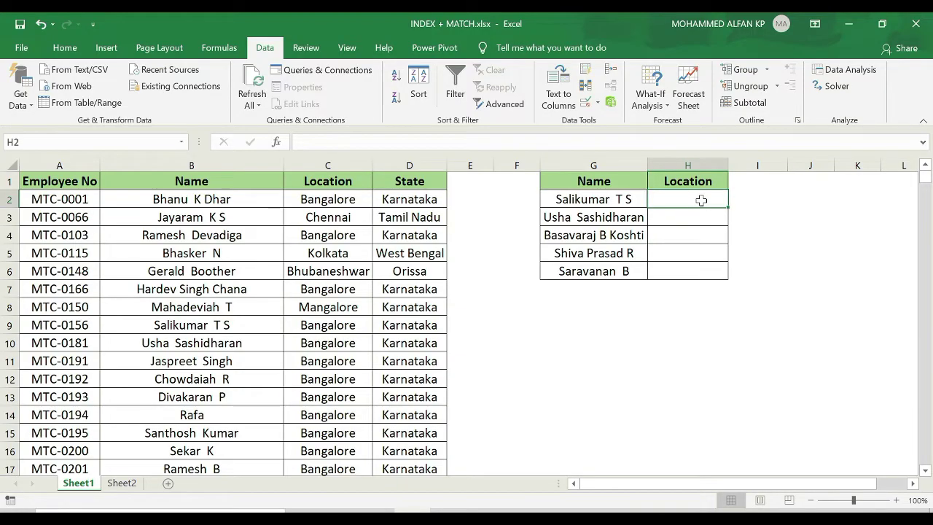
{"action": "type", "text": "=VLO"}
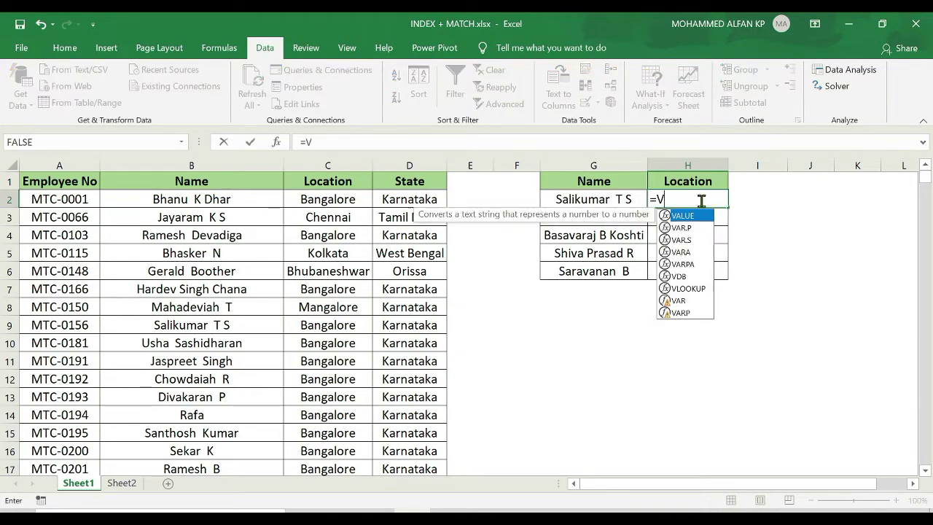
{"action": "double_click", "coordinate": [696, 215]}
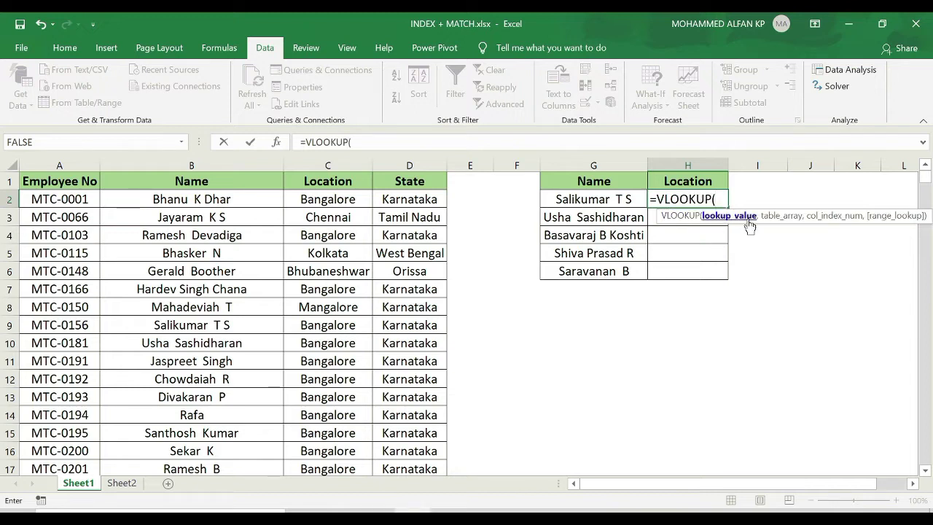
{"action": "left_click", "coordinate": [606, 199]}
{"action": "type", "text": ","}
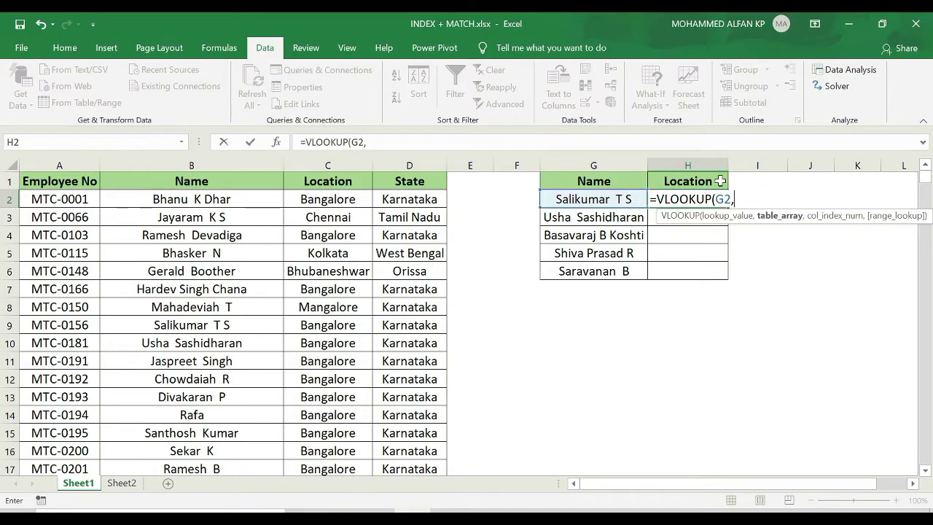
{"action": "left_click_drag", "start_coordinate": [195, 161], "coordinate": [290, 161]}
{"action": "type", "text": ",2"}
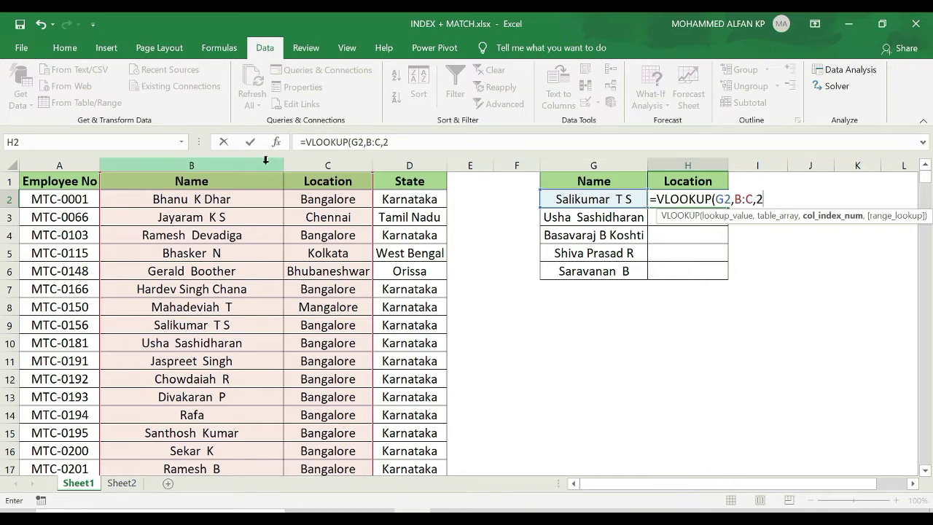
{"action": "left_click", "coordinate": [395, 142]}
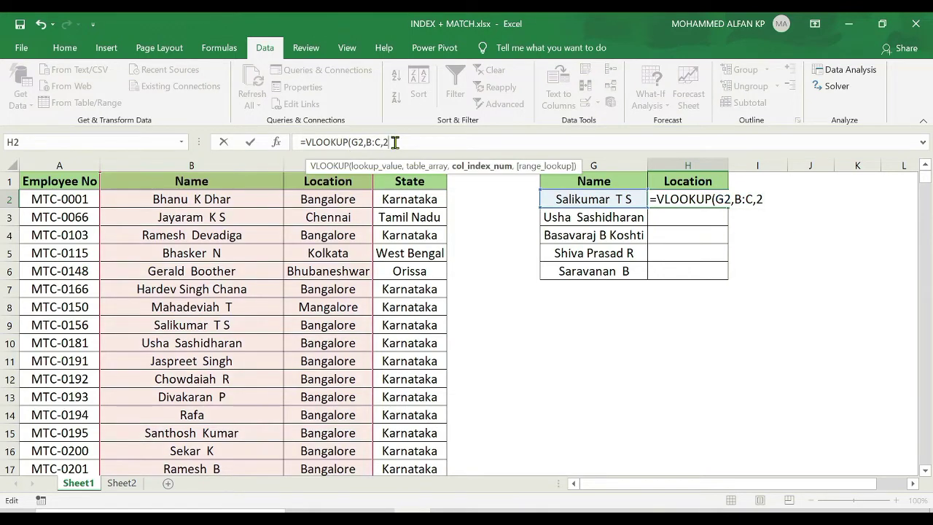
{"action": "type", "text": ","}
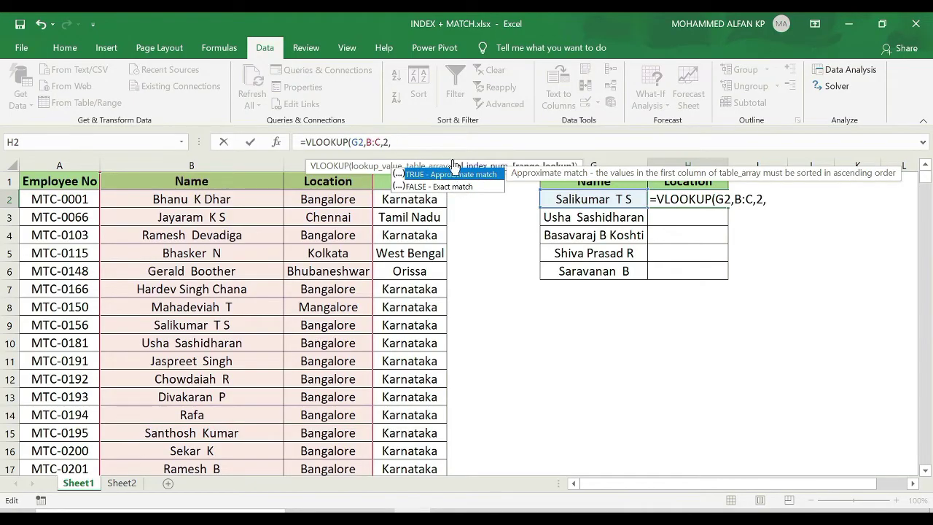
{"action": "type", "text": "0"}
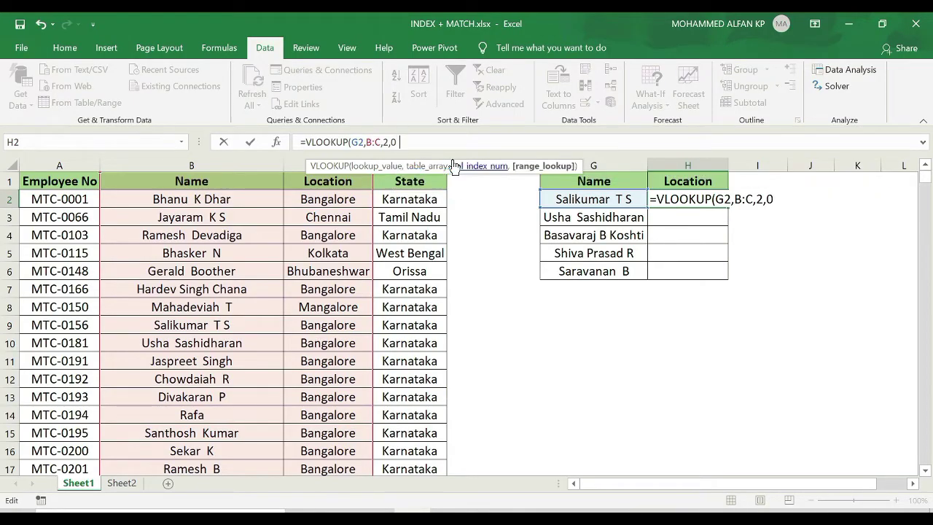
{"action": "type", "text": ")"}
{"action": "key", "text": "Return"}
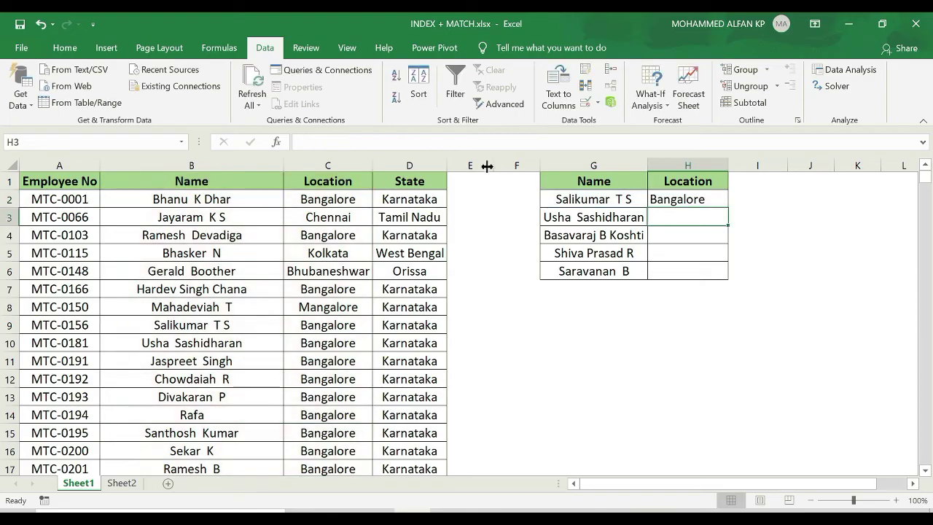
- Fill the H2 lookup formula down to H6 and fit column H's width to its contents
{"action": "left_click", "coordinate": [683, 200]}
{"action": "left_click_drag", "start_coordinate": [731, 207], "coordinate": [729, 280]}
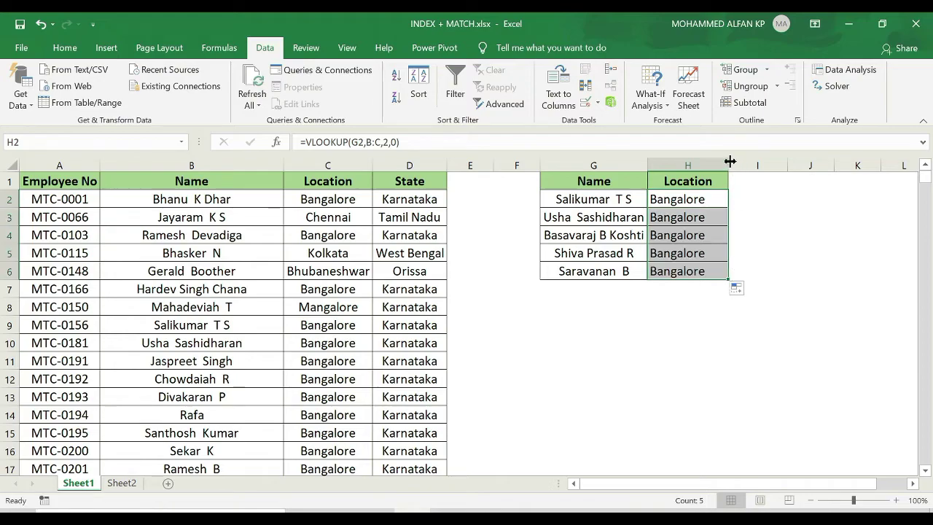
{"action": "double_click", "coordinate": [730, 161]}
{"action": "left_click", "coordinate": [611, 216]}
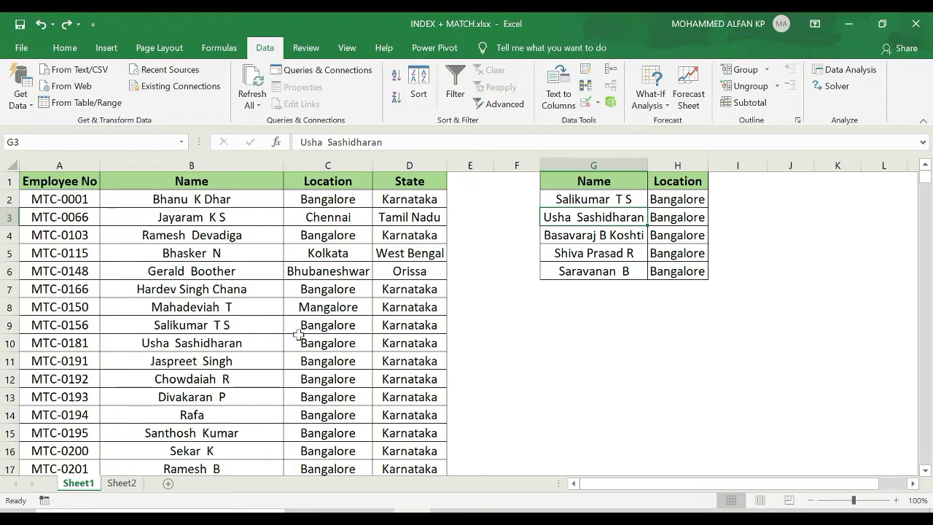
- Copy the employee name from B5 into G5 to test the location lookup with another person
{"action": "left_click", "coordinate": [253, 255]}
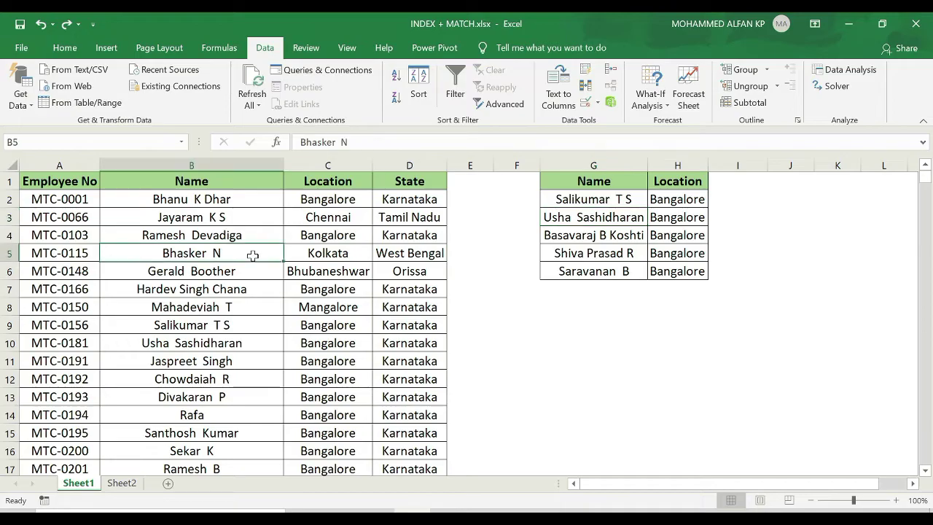
{"action": "key", "text": "ctrl+c"}
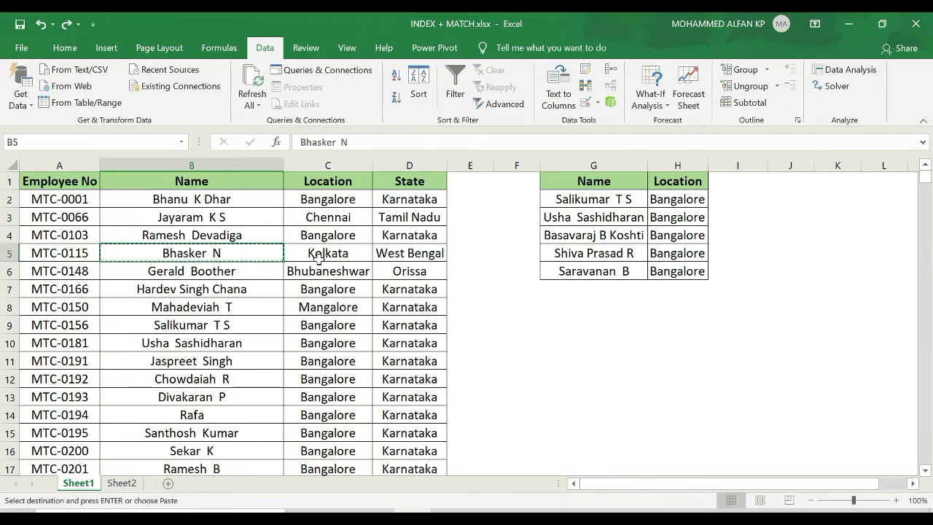
{"action": "left_click", "coordinate": [587, 257]}
{"action": "key", "text": "ctrl+v"}
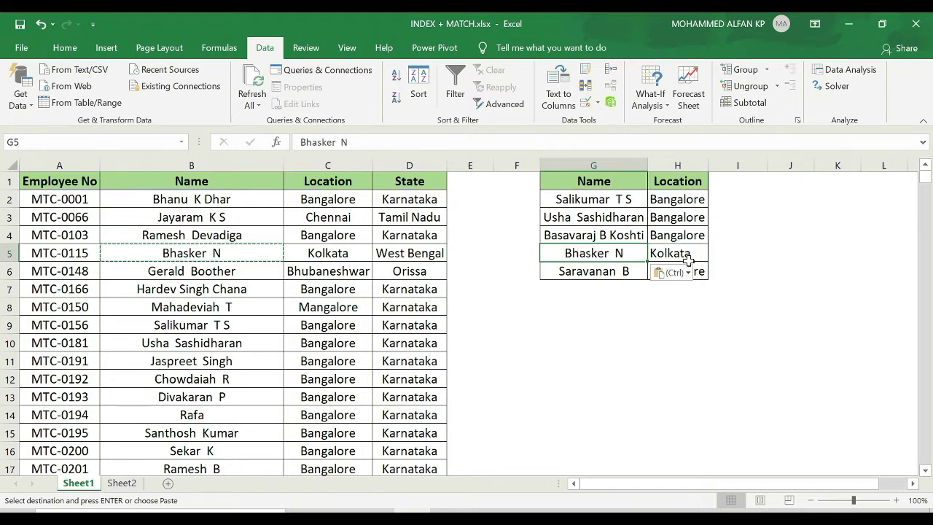
{"action": "key", "text": "Escape"}
- Replace the lookup name in G2 with a copy of the employee name in B3
{"action": "left_click", "coordinate": [274, 218]}
{"action": "key", "text": "ctrl+c"}
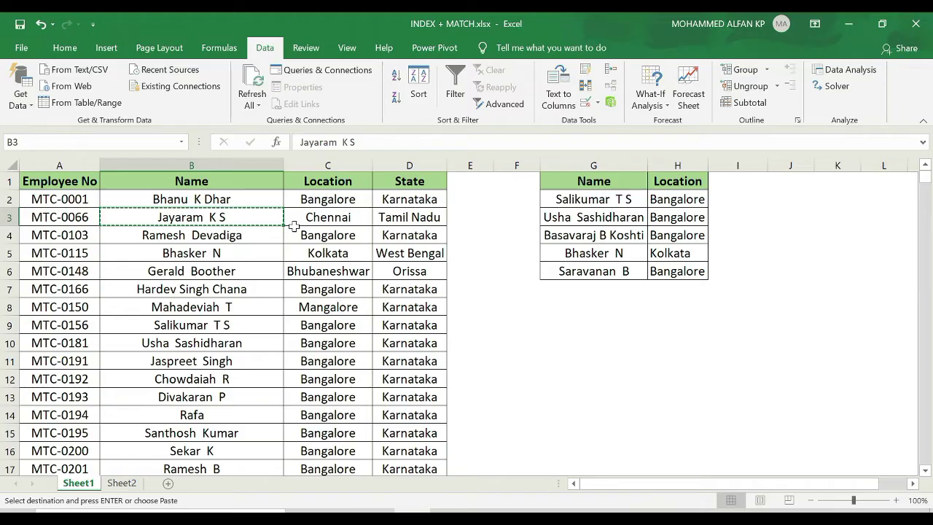
{"action": "left_click", "coordinate": [584, 201]}
{"action": "key", "text": "ctrl+v"}
{"action": "key", "text": "Escape"}
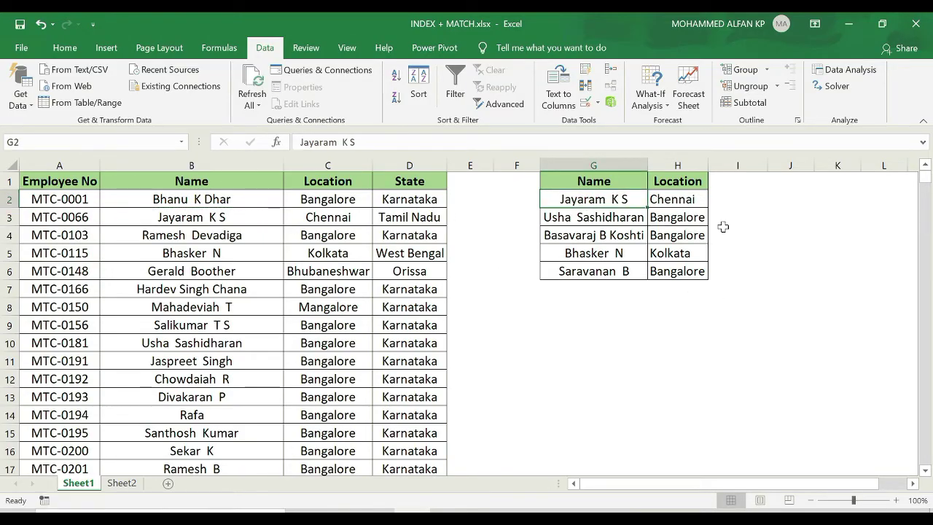
- Change the H1 header to State and clear the location formulas from H2:H6
{"action": "left_click", "coordinate": [698, 182]}
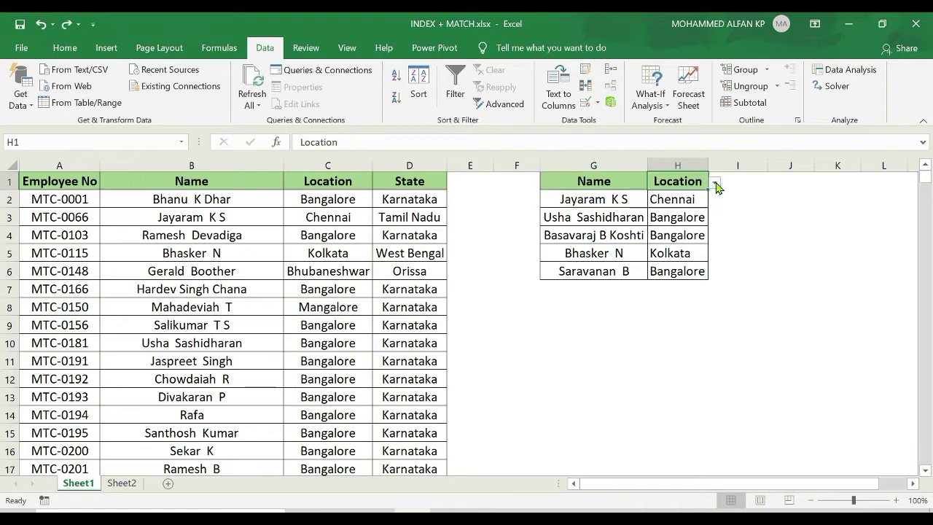
{"action": "left_click", "coordinate": [716, 185]}
{"action": "left_click", "coordinate": [688, 205]}
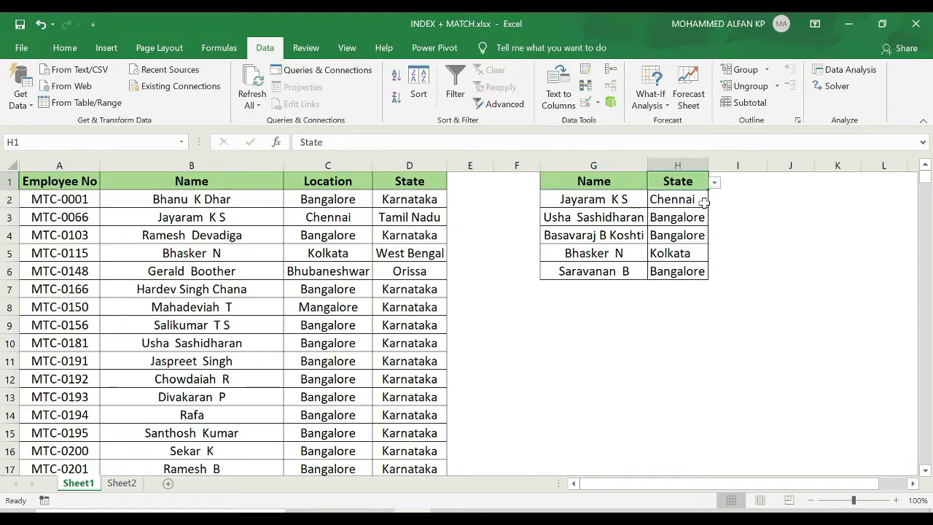
{"action": "left_click", "coordinate": [694, 195]}
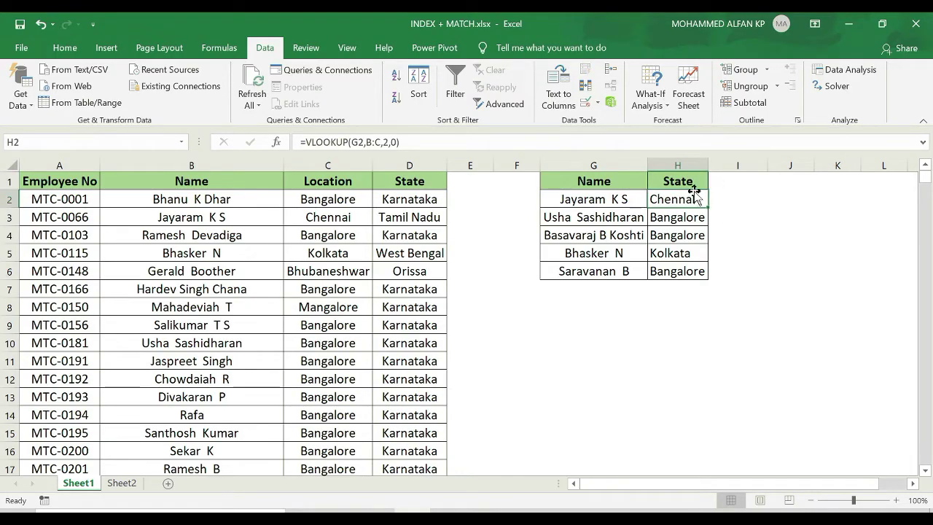
{"action": "left_click", "coordinate": [681, 271], "text": "shift"}
{"action": "key", "text": "Delete"}
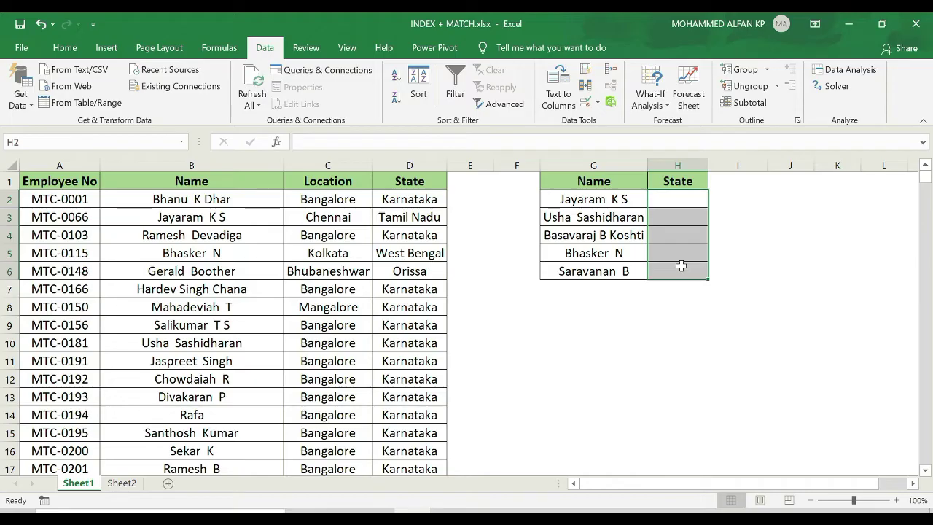
- Enter =VLOOKUP(G2,B:D,3,0) in H2 to look up the state for the name in G2
{"action": "left_click", "coordinate": [692, 203]}
{"action": "type", "text": "=VL"}
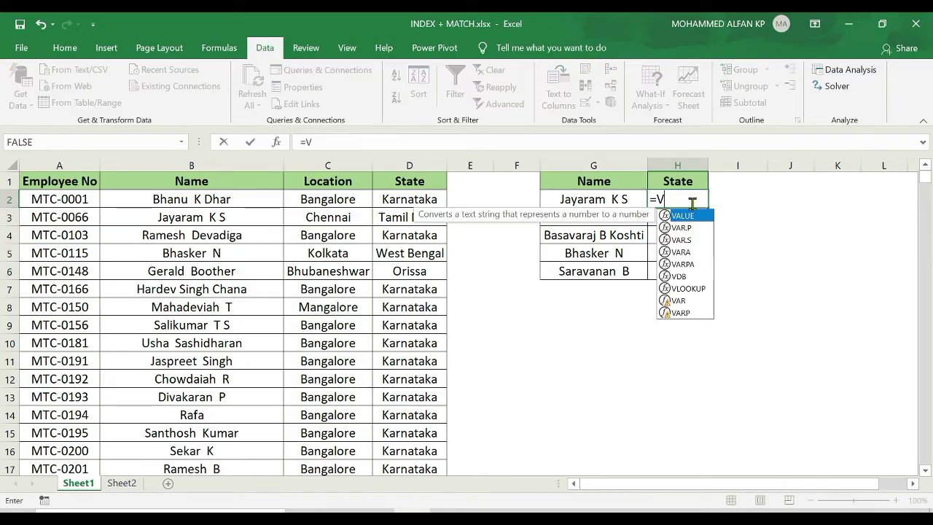
{"action": "double_click", "coordinate": [689, 216]}
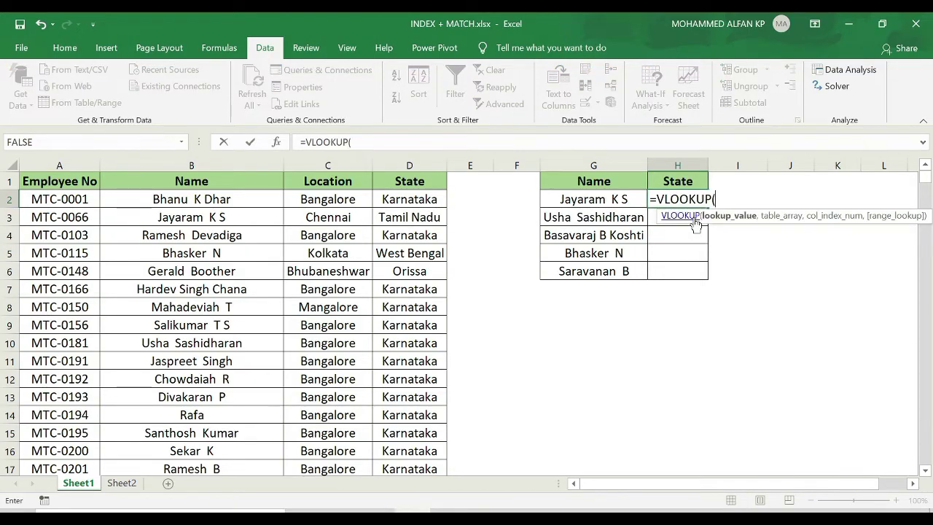
{"action": "left_click", "coordinate": [625, 201]}
{"action": "type", "text": ","}
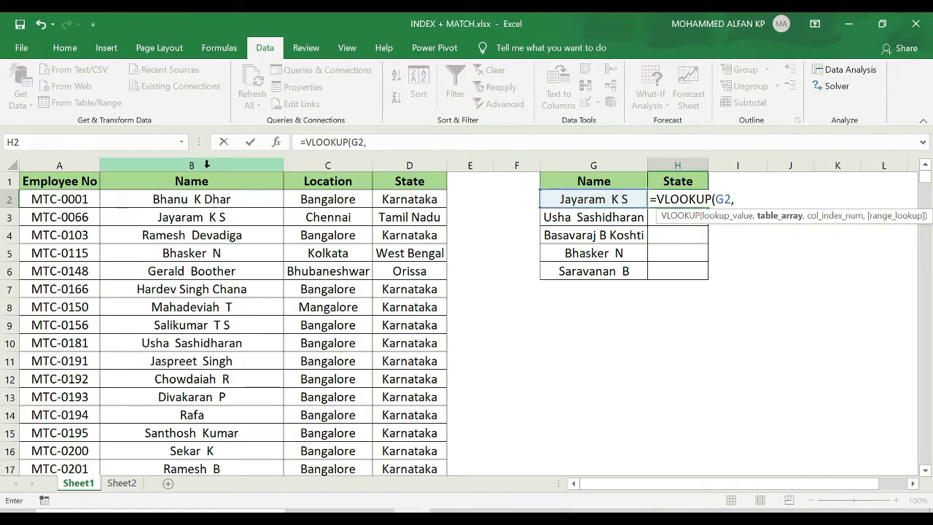
{"action": "left_click_drag", "start_coordinate": [207, 165], "coordinate": [410, 166]}
{"action": "type", "text": ","}
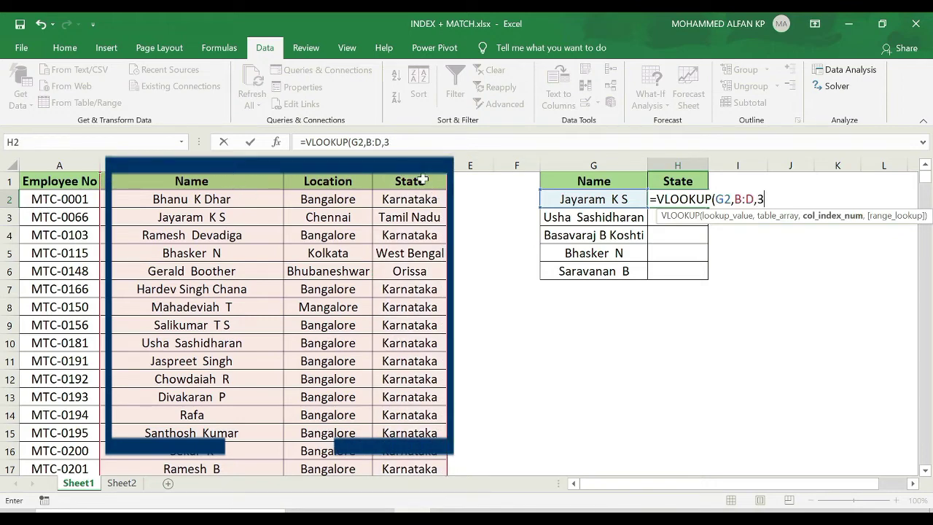
{"action": "type", "text": "3,"}
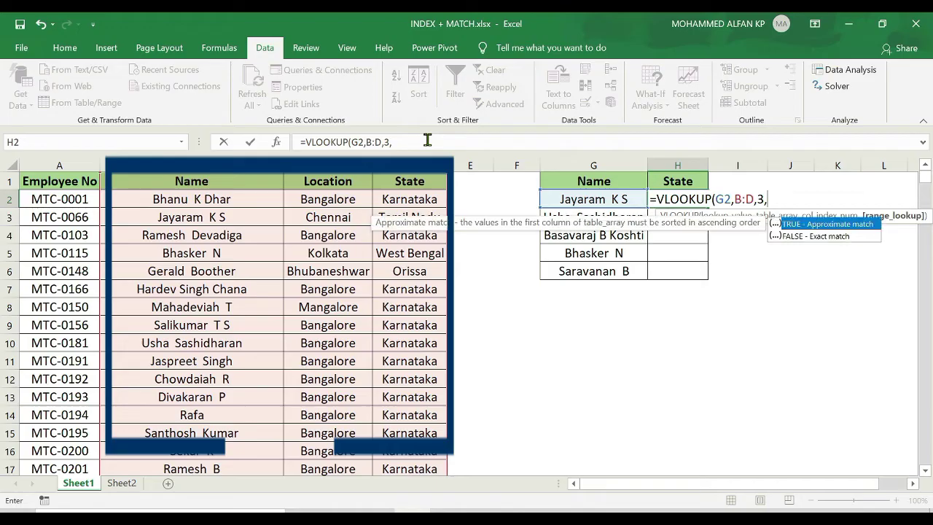
{"action": "type", "text": "0("}
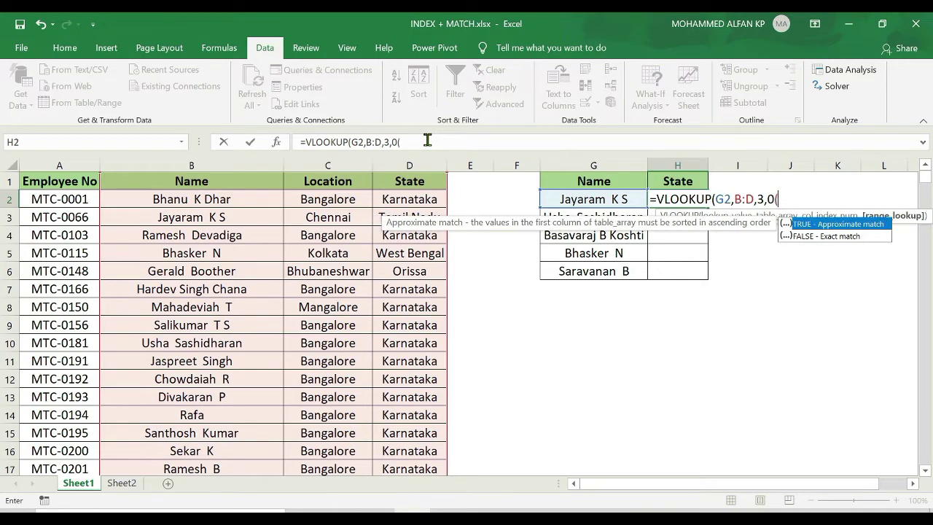
{"action": "key", "text": "BackSpace"}
{"action": "type", "text": ")"}
{"action": "key", "text": "Return"}
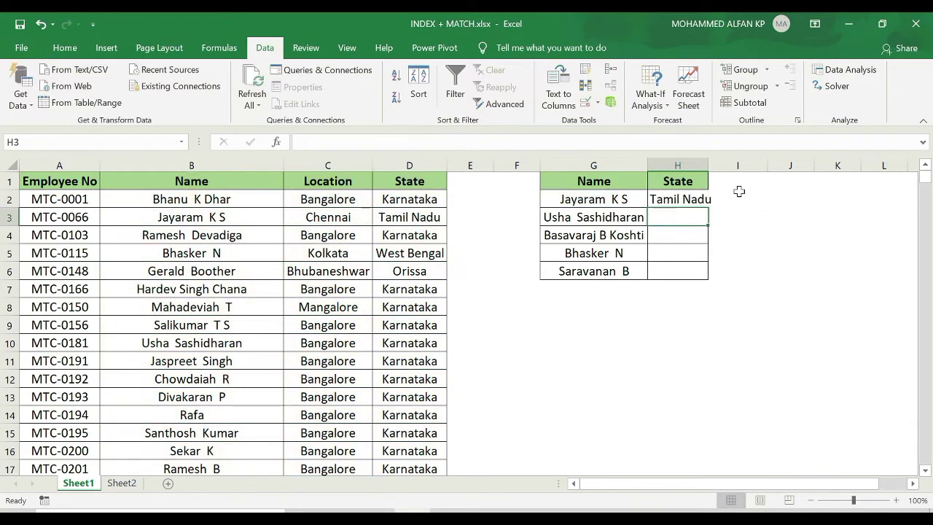
- Fill the state lookup formula from H2 down to H6 and widen column H to fit its contents
{"action": "double_click", "coordinate": [707, 165]}
{"action": "left_click", "coordinate": [708, 196]}
{"action": "left_click_drag", "start_coordinate": [715, 210], "coordinate": [717, 278]}
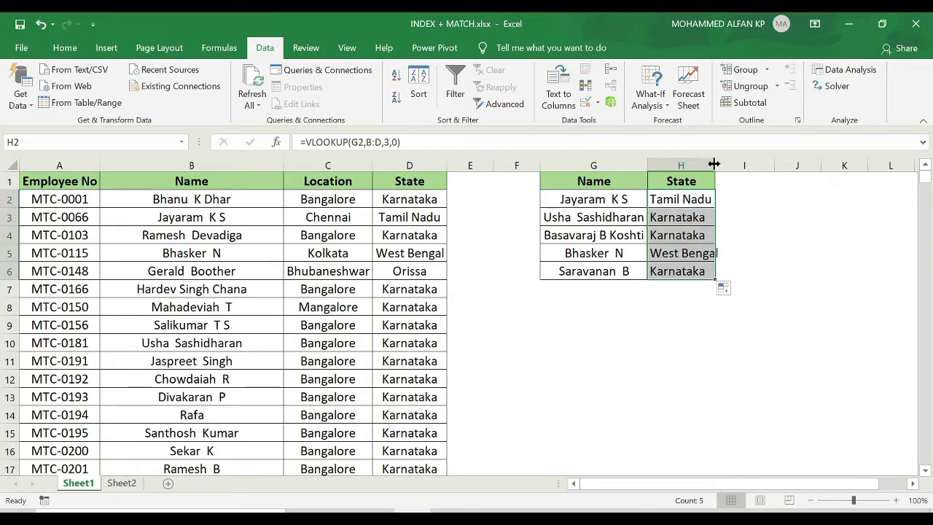
{"action": "double_click", "coordinate": [714, 165]}
- Switch the H1 header to Location and back to State to test whether the lookup results follow it
{"action": "left_click", "coordinate": [717, 181]}
{"action": "left_click", "coordinate": [727, 183]}
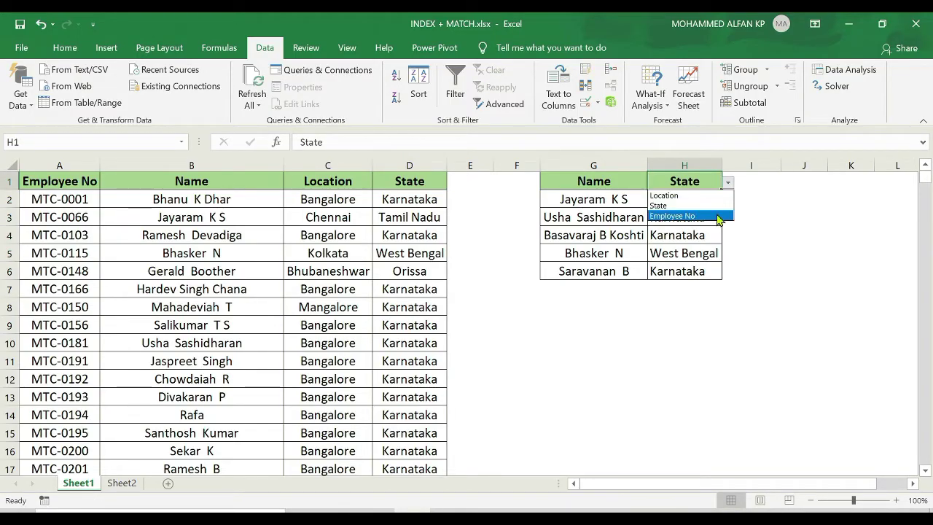
{"action": "left_click", "coordinate": [715, 196]}
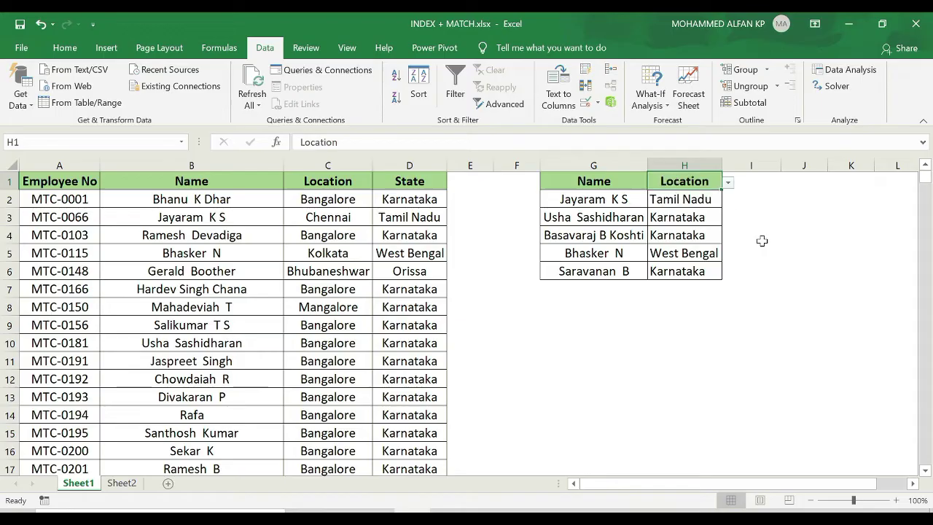
{"action": "left_click", "coordinate": [728, 182]}
{"action": "left_click", "coordinate": [699, 206]}
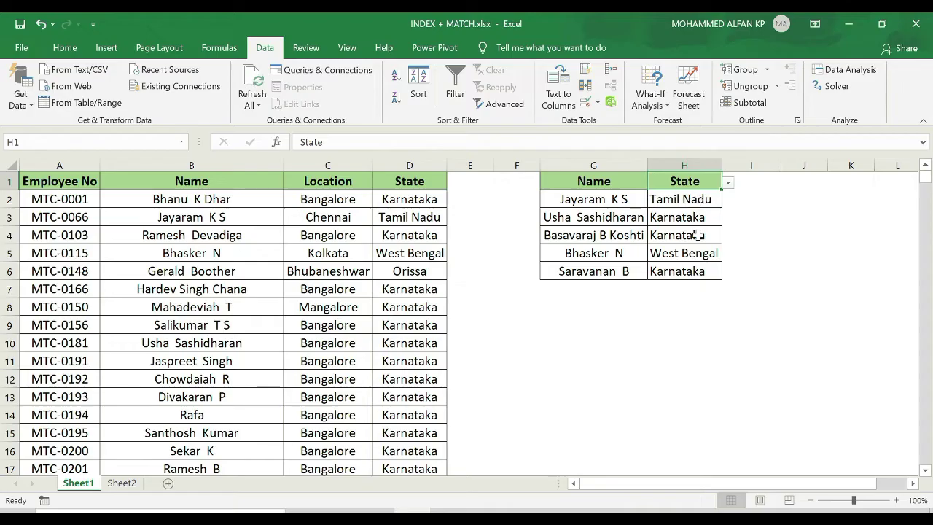
{"action": "left_click", "coordinate": [728, 183]}
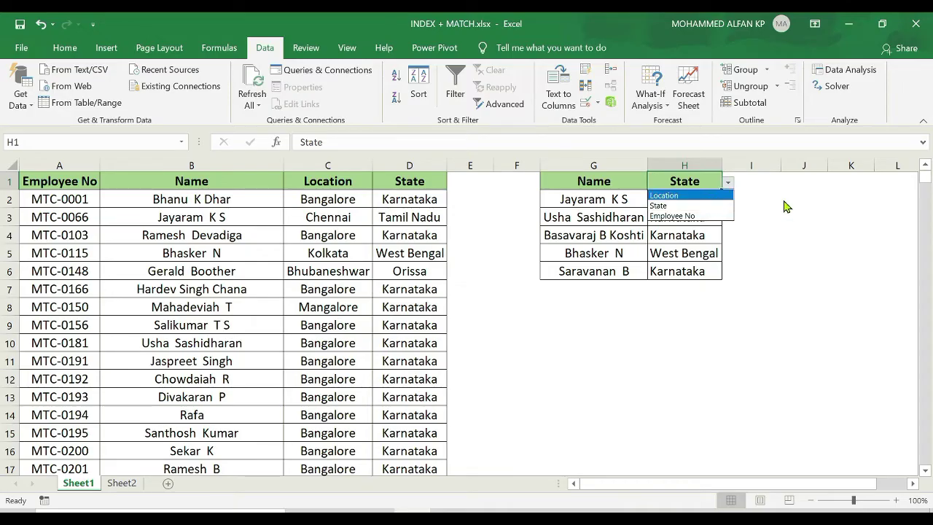
- Clear the state lookup formulas from H2:H6
{"action": "left_click", "coordinate": [682, 199]}
{"action": "left_click_drag", "start_coordinate": [681, 199], "coordinate": [694, 270]}
{"action": "key", "text": "Delete"}
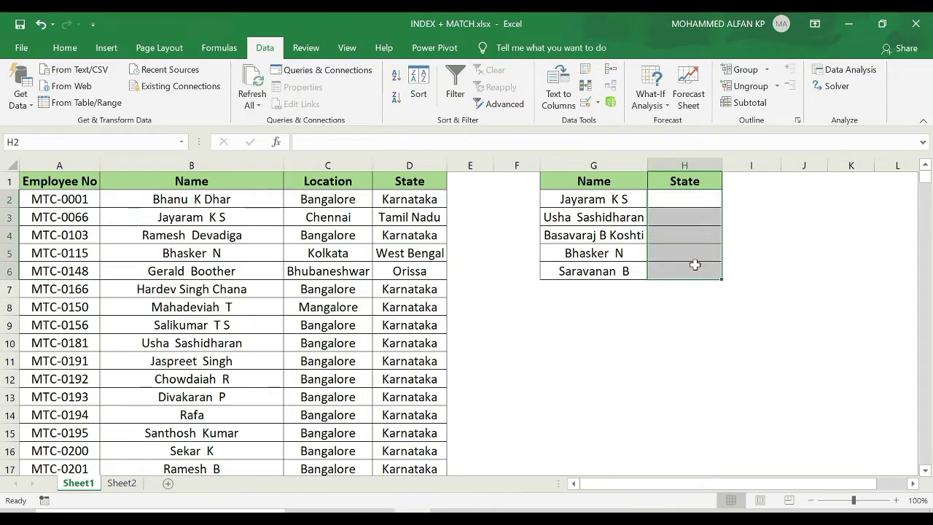
- Set the H1 header to Employee No and widen column H to fit it
{"action": "left_click", "coordinate": [686, 182]}
{"action": "left_click", "coordinate": [728, 183]}
{"action": "left_click", "coordinate": [714, 215]}
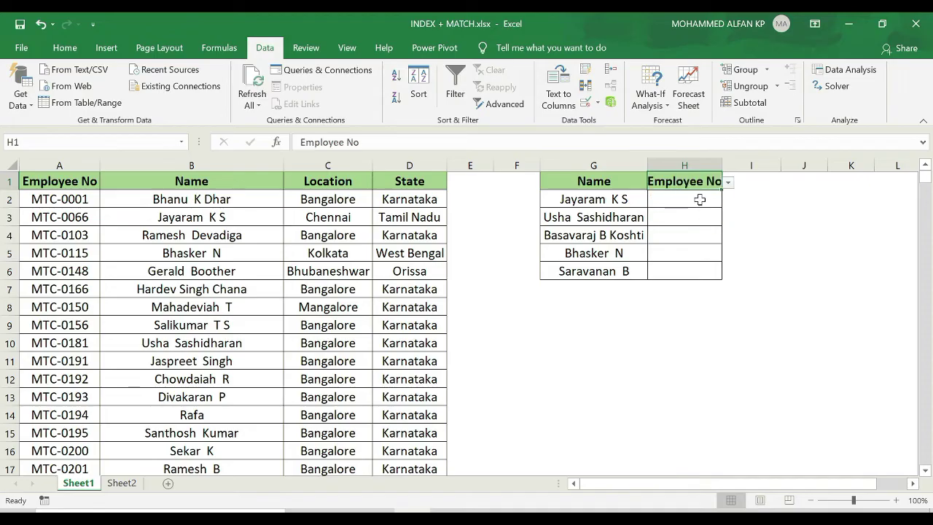
{"action": "left_click", "coordinate": [697, 198]}
{"action": "double_click", "coordinate": [723, 166]}
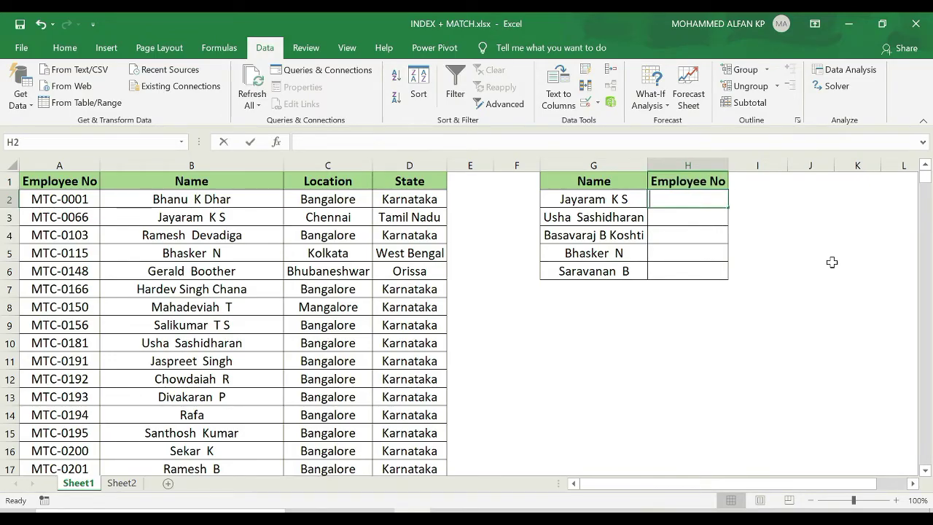
- Try looking up the employee number for the name in G2 by entering =VLOOKUP(G2,A:B,-1,0) in H2
{"action": "type", "text": "=VL"}
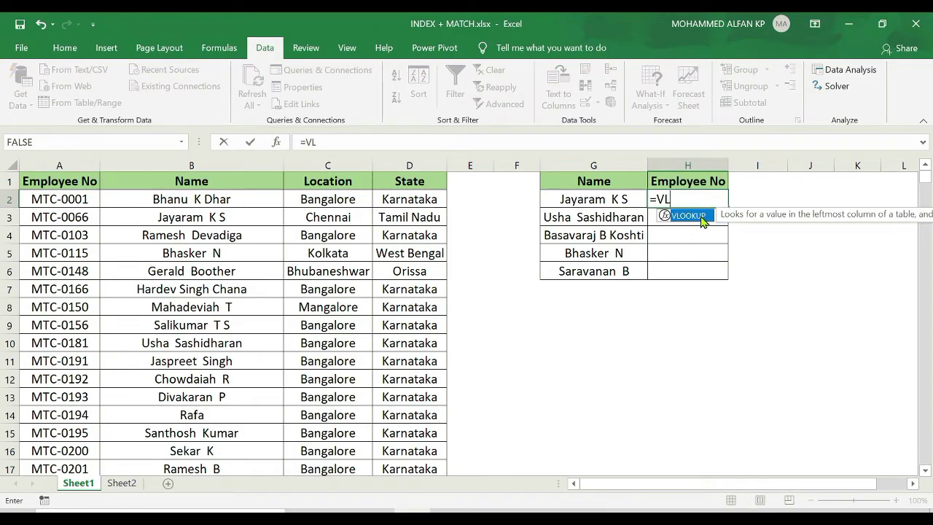
{"action": "double_click", "coordinate": [703, 218]}
{"action": "left_click", "coordinate": [618, 200]}
{"action": "type", "text": ","}
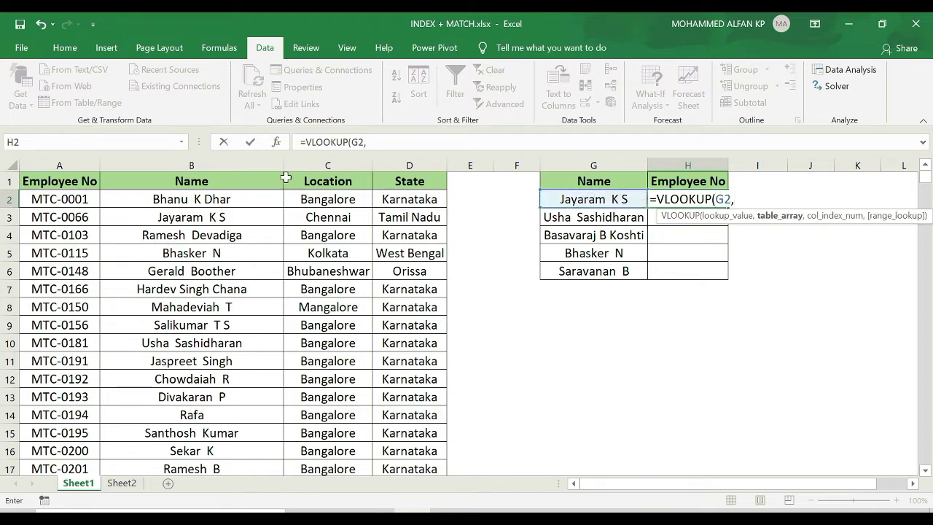
{"action": "left_click", "coordinate": [239, 161]}
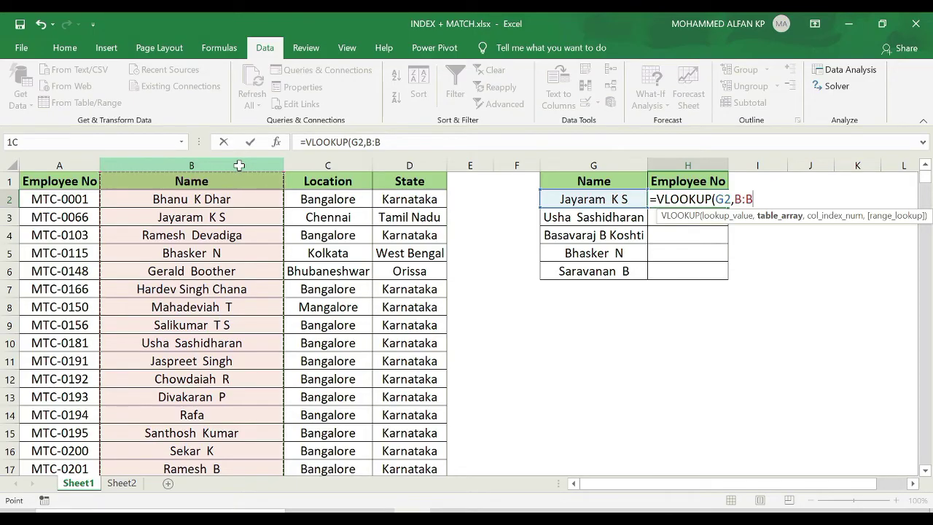
{"action": "left_click_drag", "start_coordinate": [235, 166], "coordinate": [26, 175]}
{"action": "type", "text": ","}
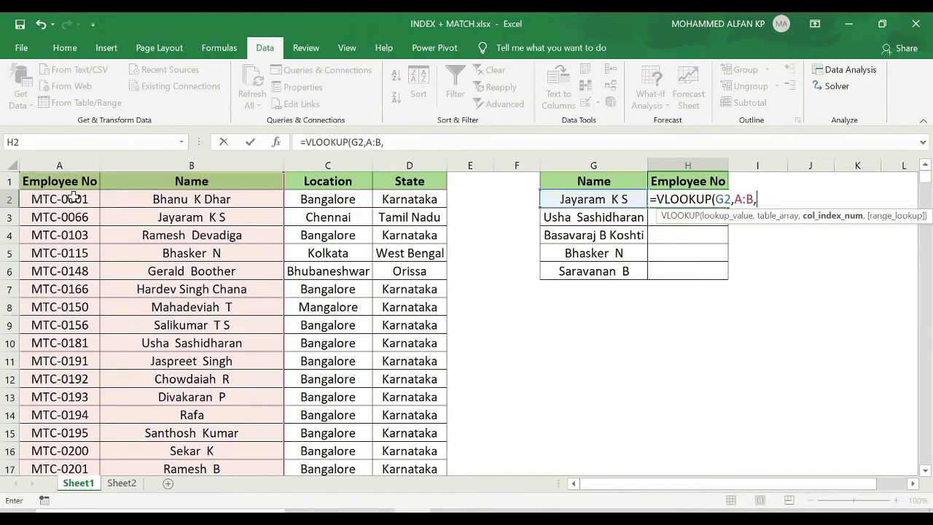
{"action": "left_click", "coordinate": [452, 143]}
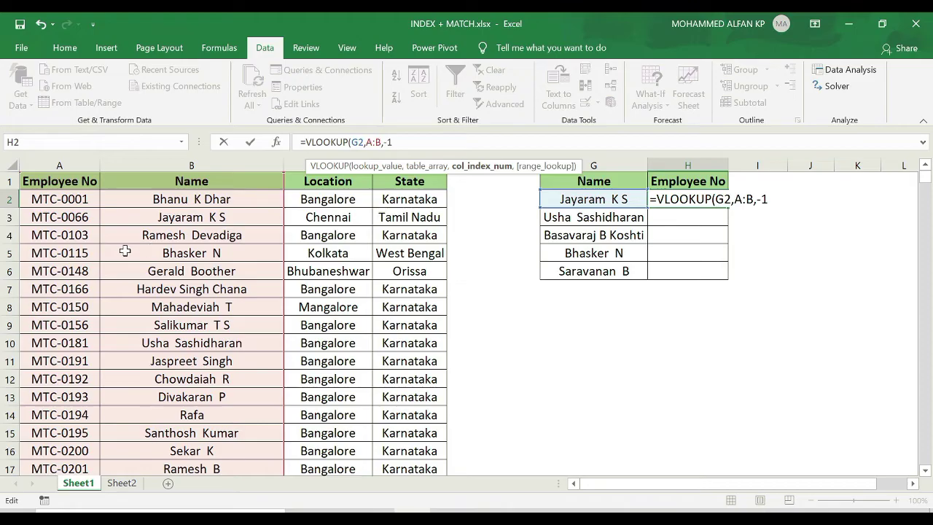
{"action": "type", "text": "-1,"}
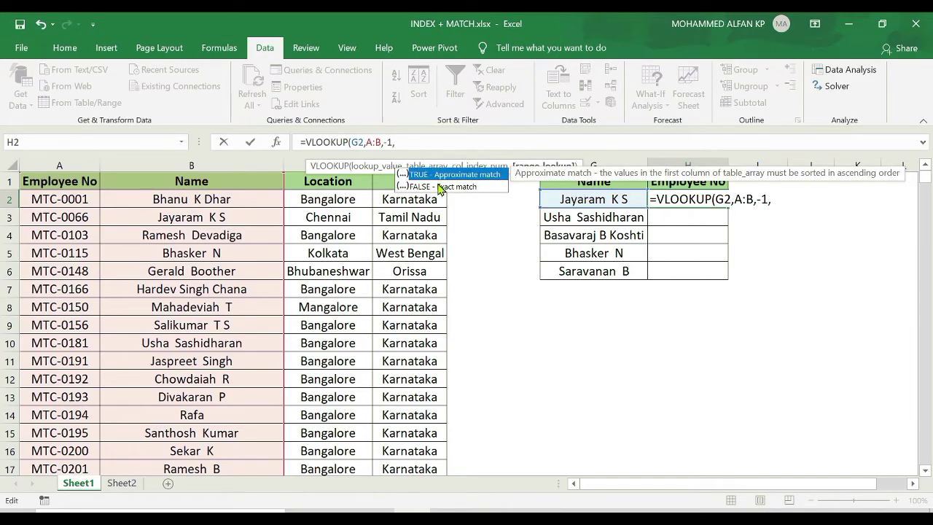
{"action": "type", "text": "0)"}
{"action": "key", "text": "Return"}
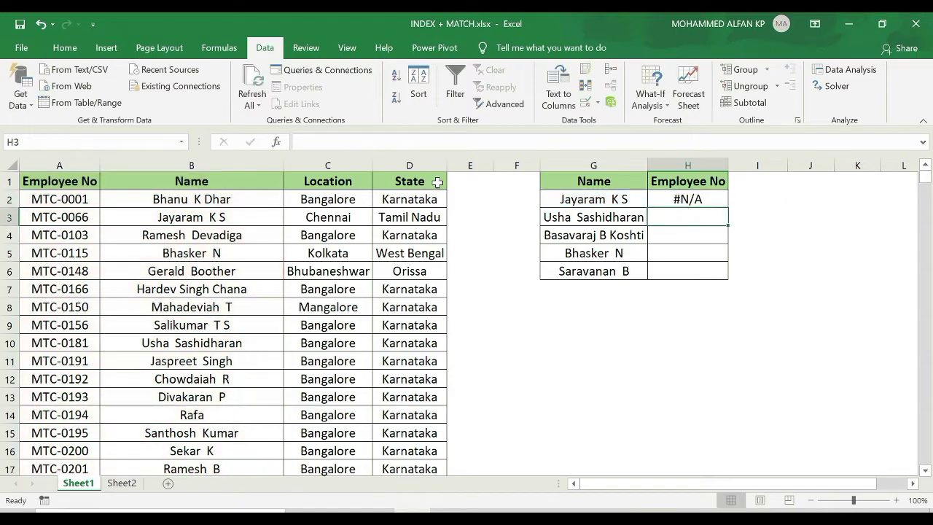
- Fill the employee number formula from H2 down to H6 and compare it with source columns B to D
{"action": "left_click", "coordinate": [720, 197]}
{"action": "left_click_drag", "start_coordinate": [727, 208], "coordinate": [729, 283]}
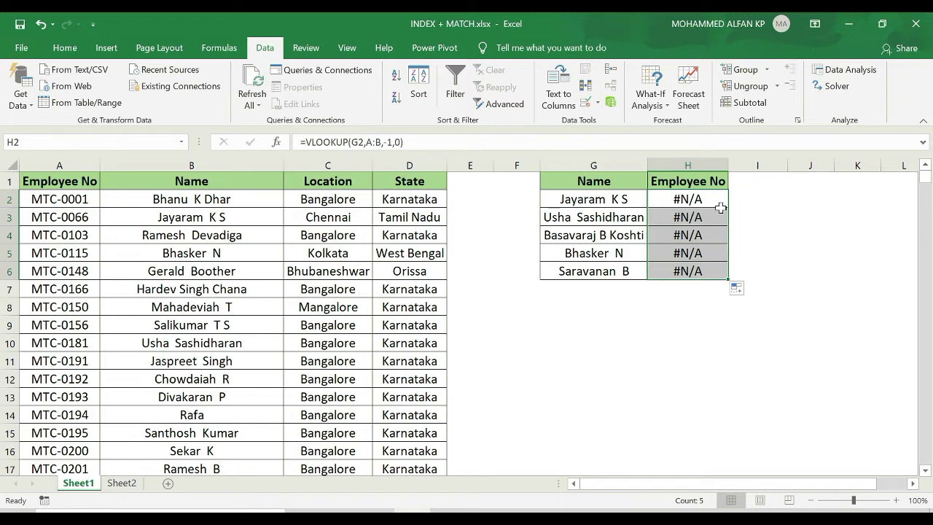
{"action": "left_click_drag", "start_coordinate": [708, 198], "coordinate": [702, 271]}
{"action": "left_click_drag", "start_coordinate": [234, 167], "coordinate": [441, 167]}
{"action": "left_click", "coordinate": [685, 287]}
- Clear the formulas from H2:H6 and set the H1 header to Location
{"action": "left_click_drag", "start_coordinate": [689, 203], "coordinate": [687, 276]}
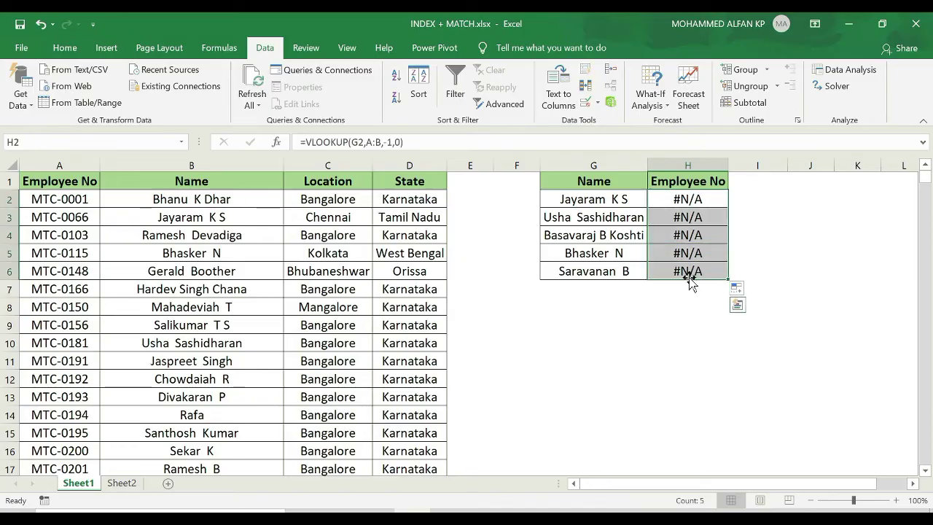
{"action": "key", "text": "Delete"}
{"action": "left_click", "coordinate": [724, 181]}
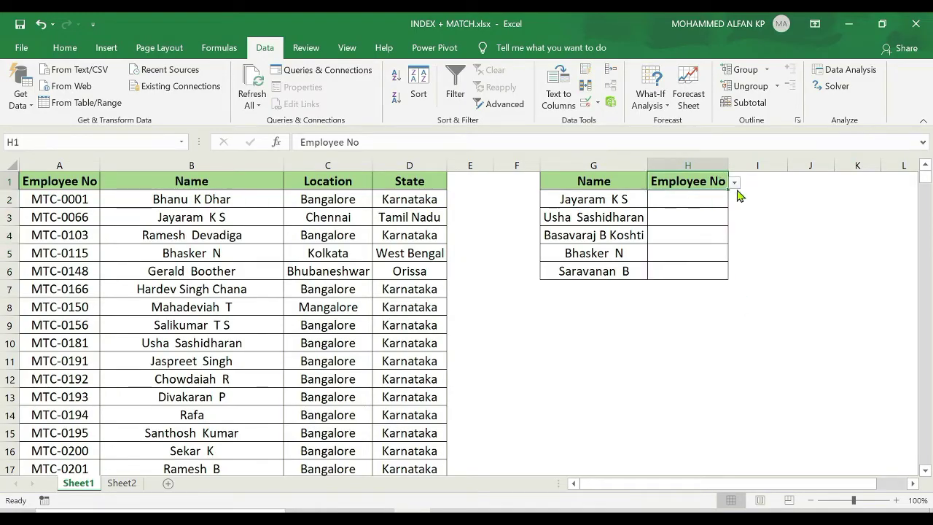
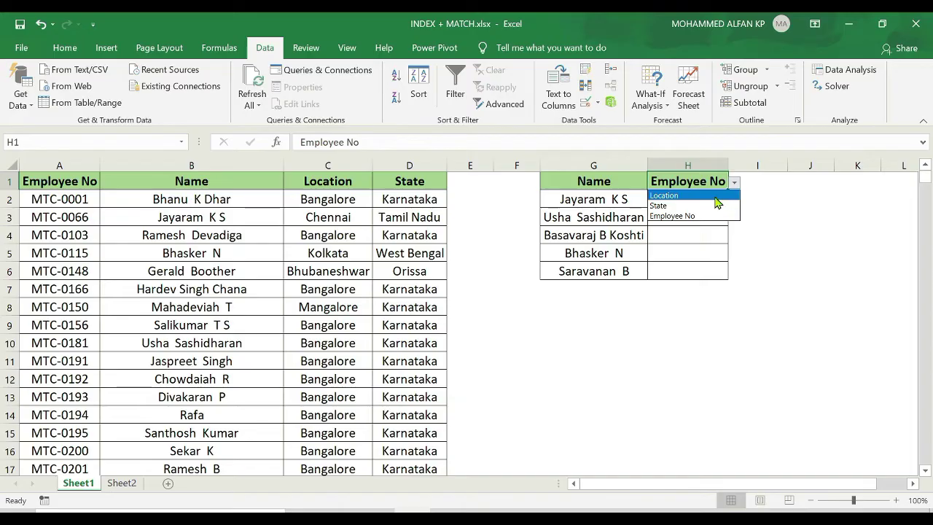
{"action": "left_click", "coordinate": [712, 197]}
{"action": "left_click", "coordinate": [704, 201]}
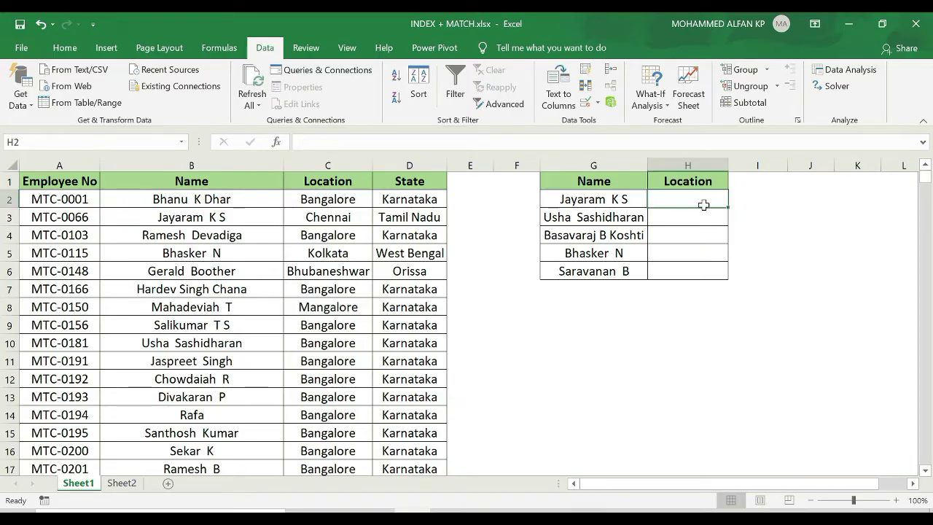
{"action": "type", "text": "=IND"}
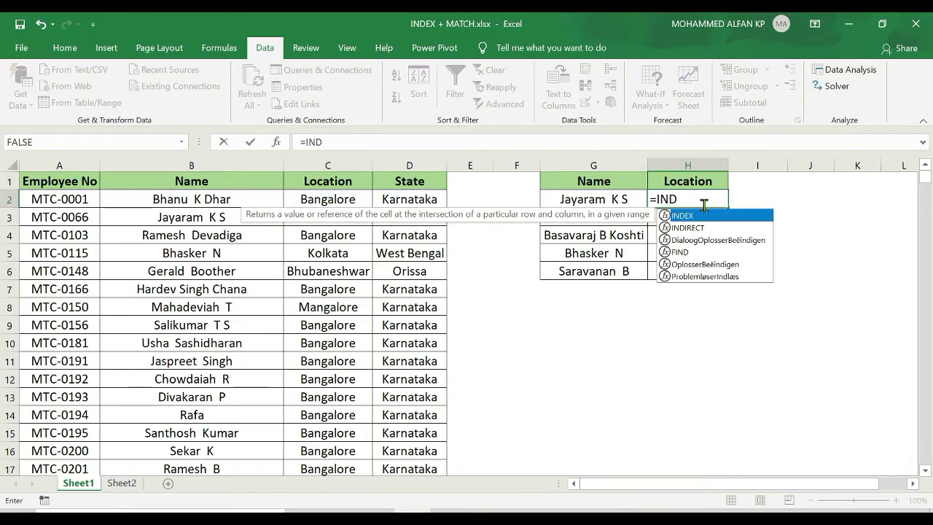
{"action": "key", "text": "Tab"}
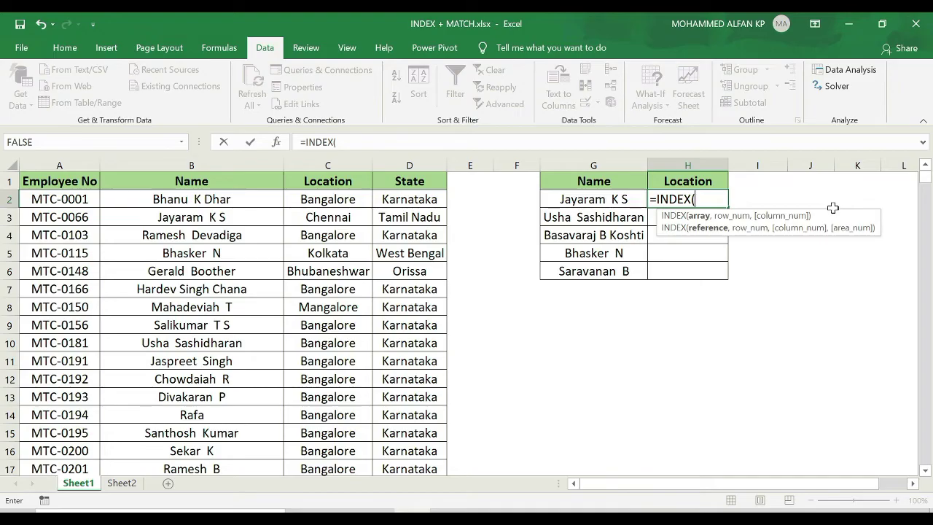
- Review the INDEX diagram on Sheet2 alongside the function's argument hint in P6, leaving the cell empty
{"action": "left_click", "coordinate": [135, 486]}
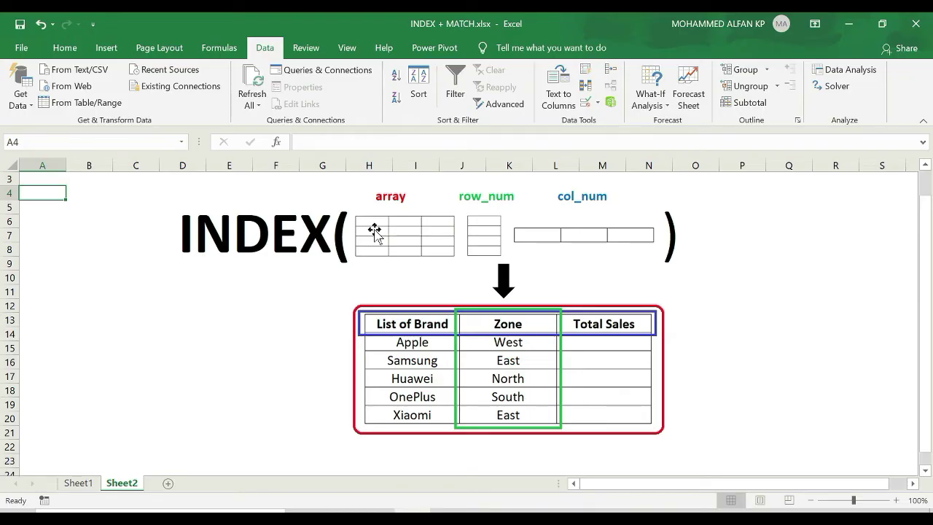
{"action": "left_click", "coordinate": [755, 224]}
{"action": "type", "text": "="}
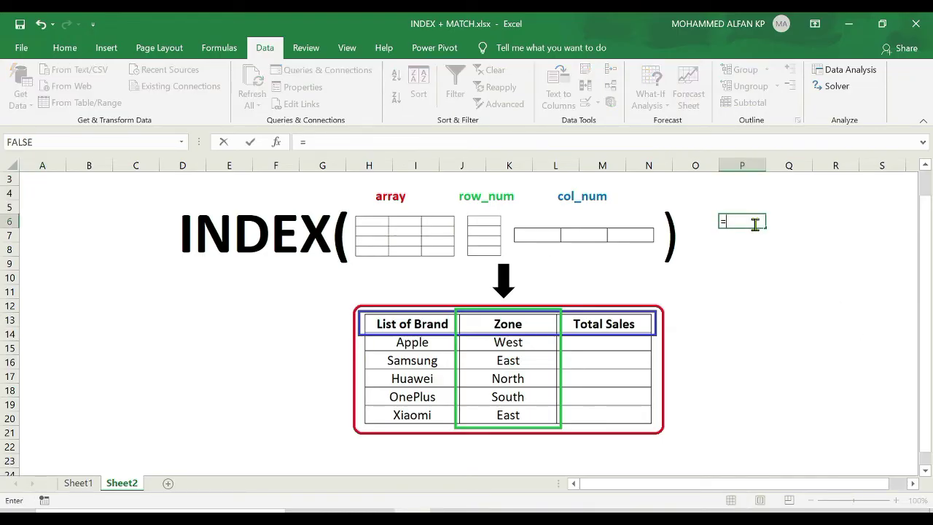
{"action": "type", "text": "IN"}
{"action": "key", "text": "Tab"}
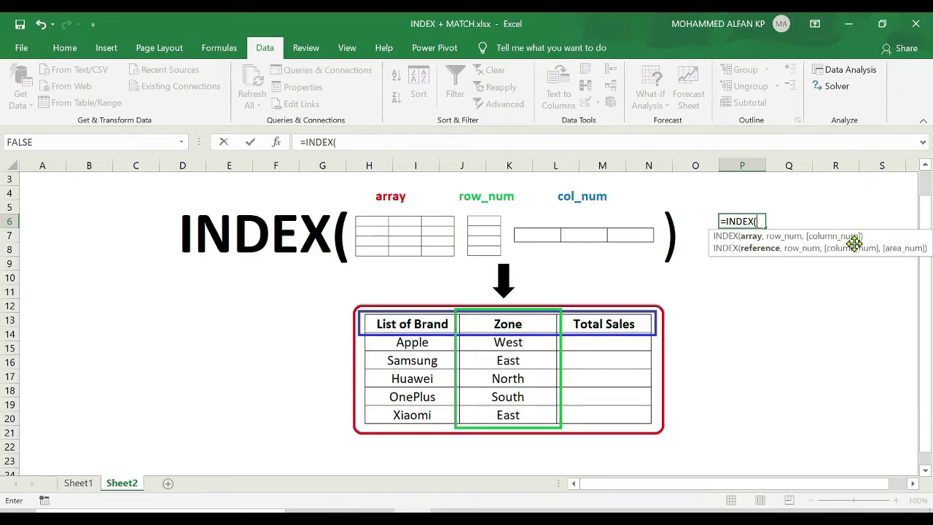
{"action": "key", "text": "Escape"}
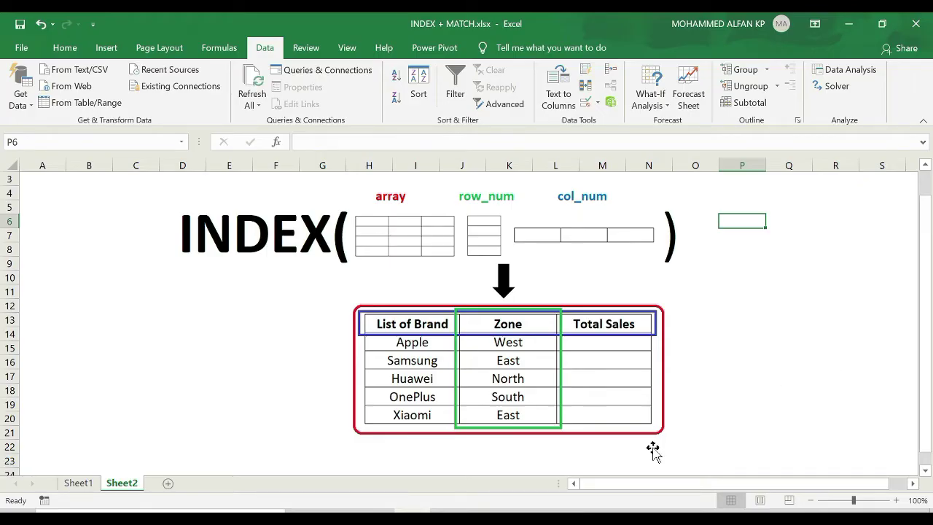
- Start an INDEX formula in H2 of Sheet1 with the absolute columns $A:$D as its array
{"action": "left_click", "coordinate": [78, 483]}
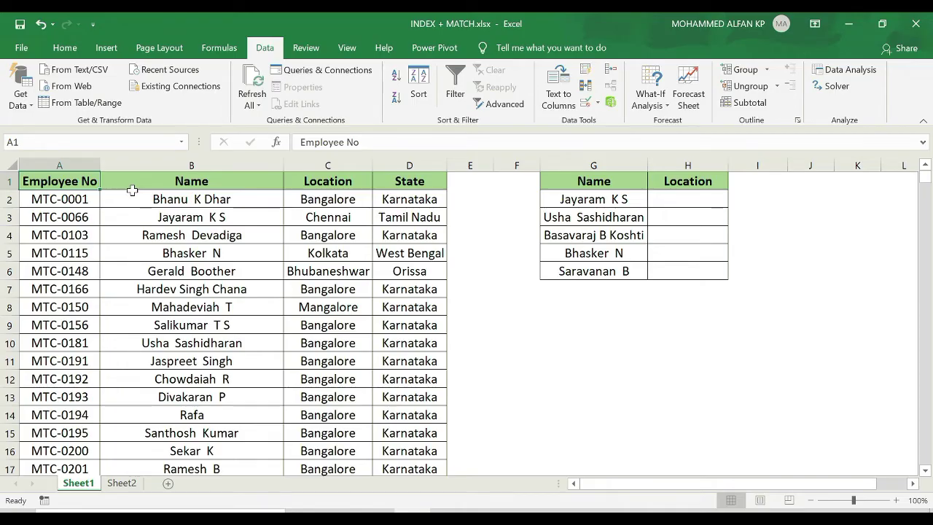
{"action": "left_click", "coordinate": [693, 199]}
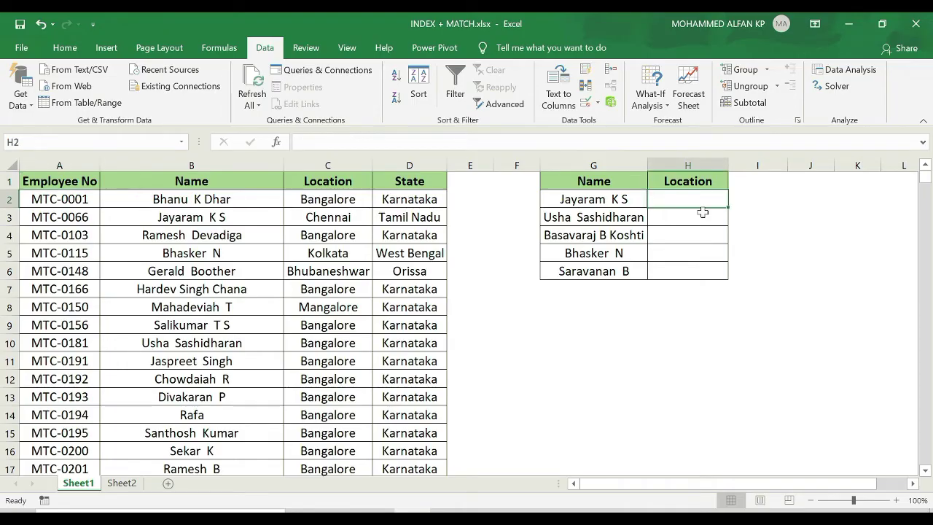
{"action": "type", "text": "="}
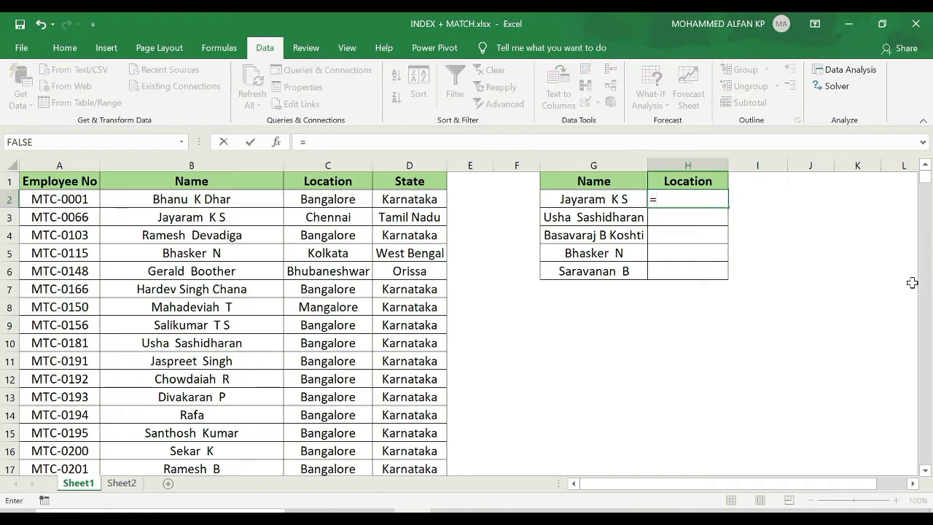
{"action": "type", "text": "in"}
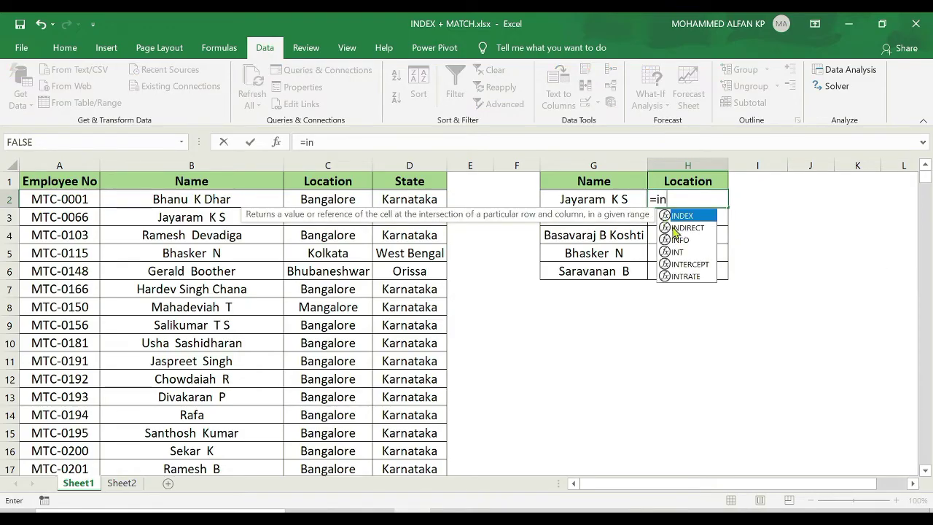
{"action": "key", "text": "Tab"}
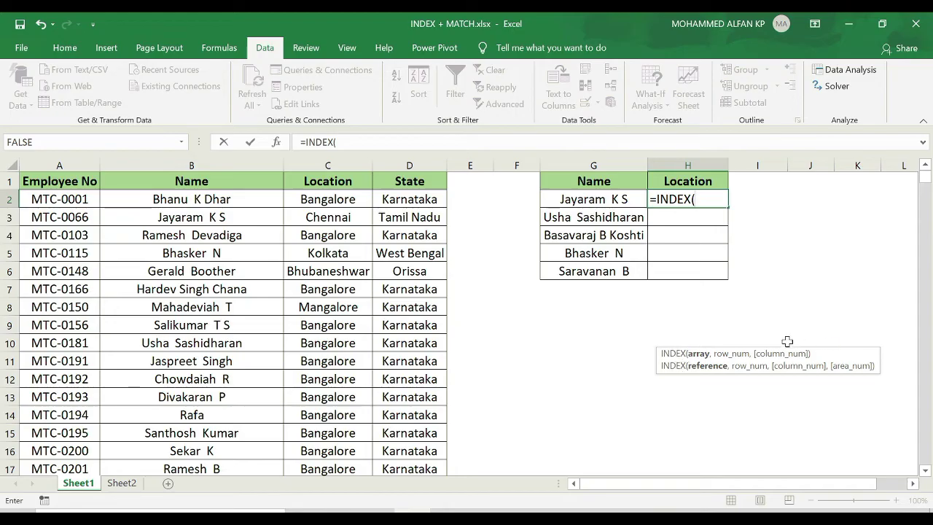
{"action": "left_click_drag", "start_coordinate": [83, 164], "coordinate": [409, 168]}
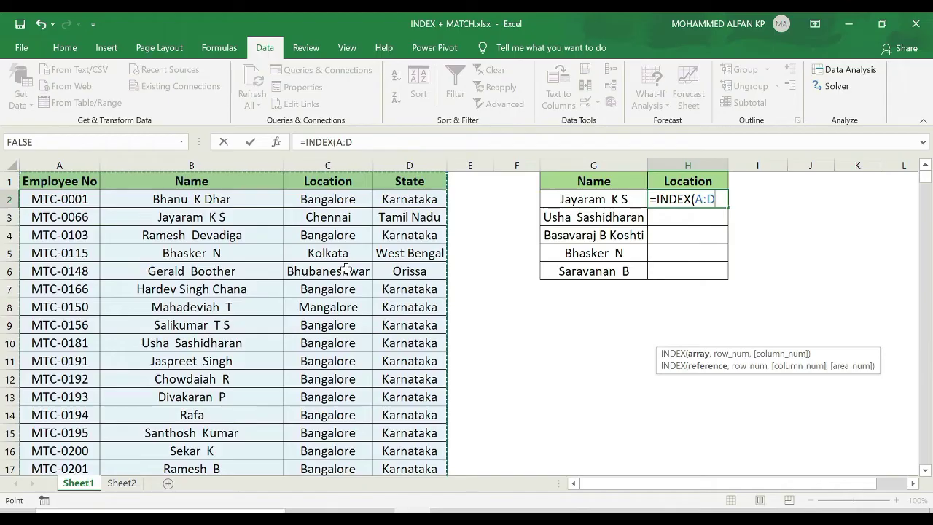
{"action": "key", "text": "F4"}
{"action": "type", "text": ","}
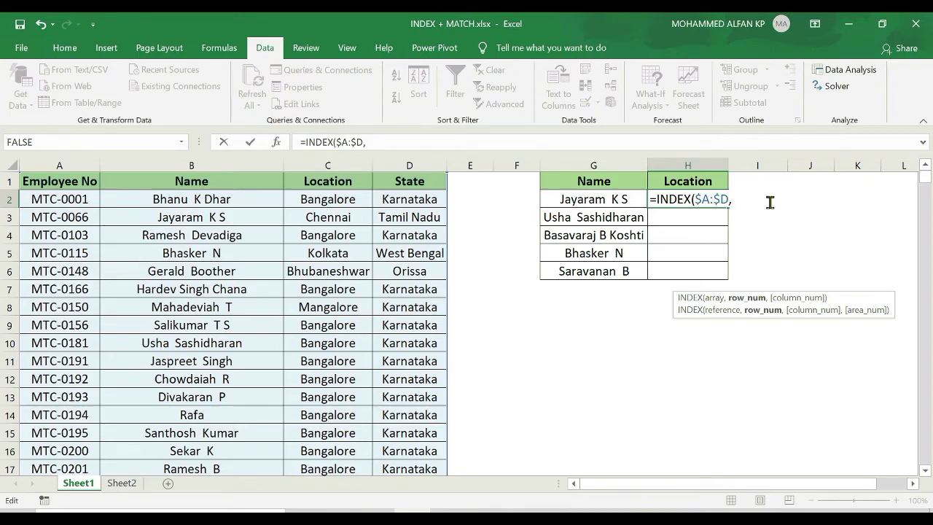
- Add two empty MATCH() functions as the row and column arguments of the INDEX formula in H2 and close it
{"action": "type", "text": "MA"}
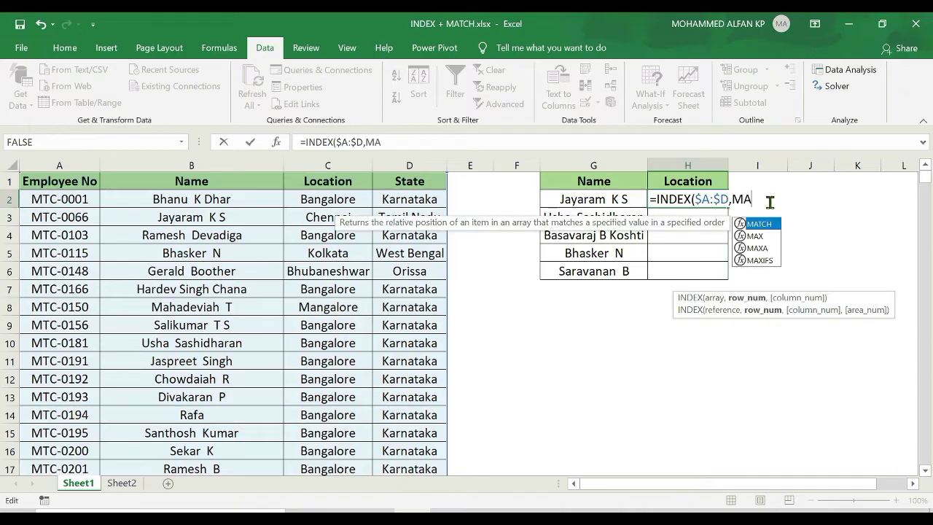
{"action": "type", "text": "TCH()"}
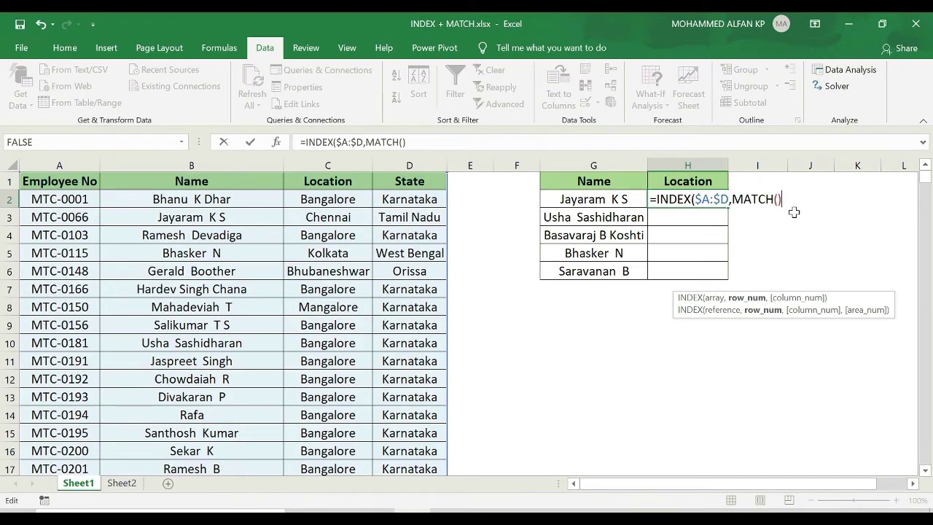
{"action": "type", "text": ","}
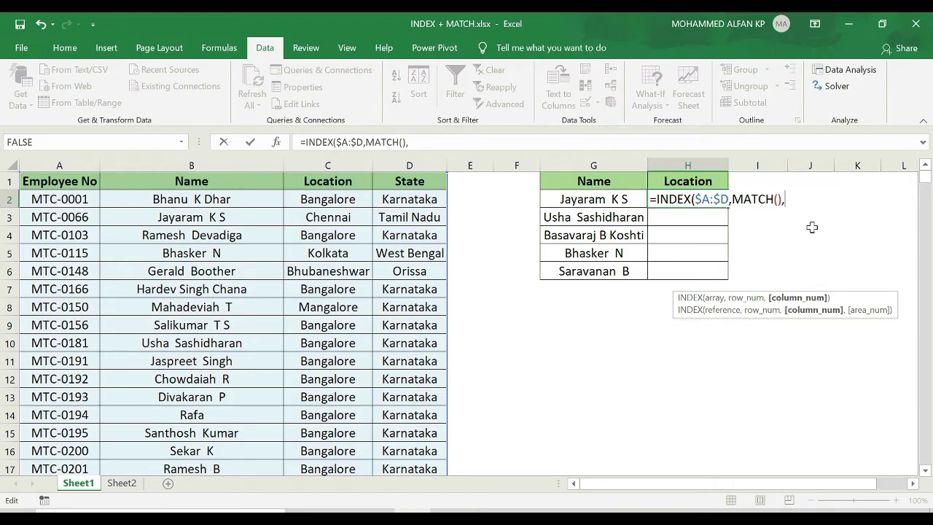
{"action": "type", "text": "MATCH"}
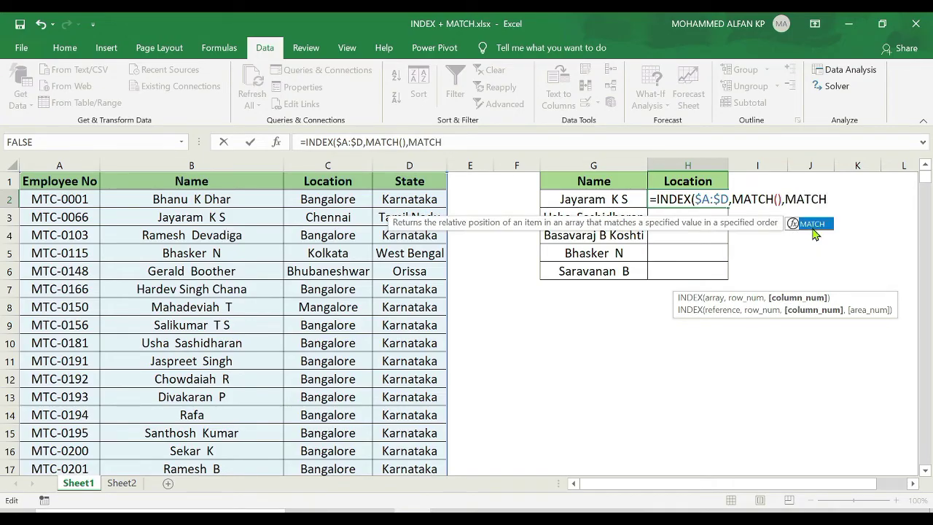
{"action": "double_click", "coordinate": [812, 223]}
{"action": "type", "text": ")"}
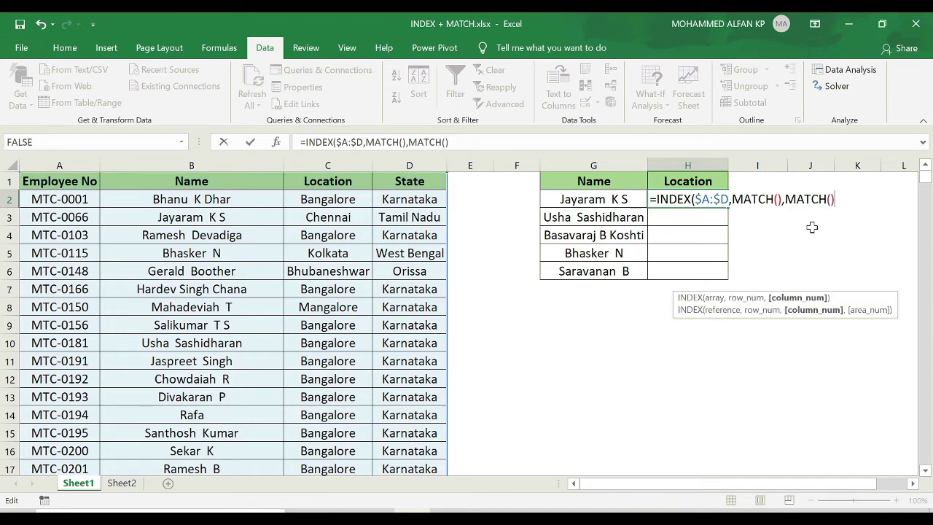
{"action": "type", "text": ")"}
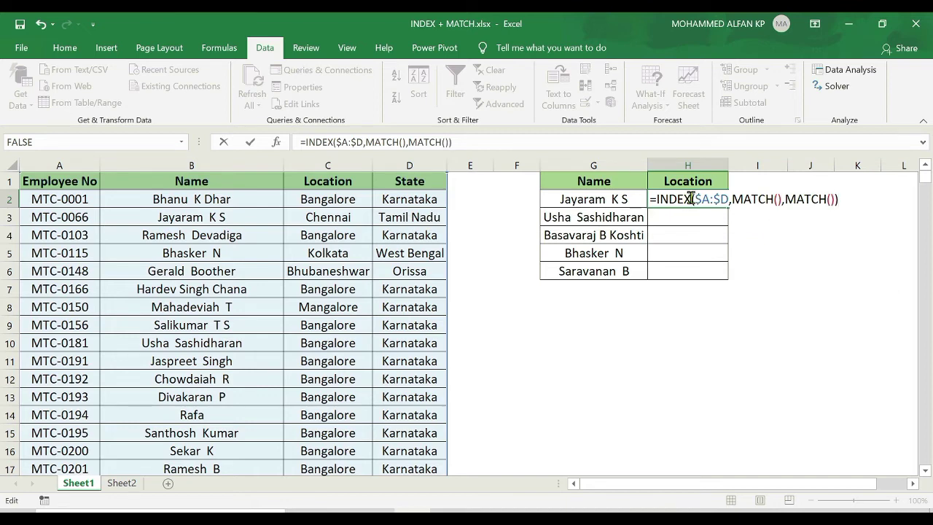
{"action": "left_click", "coordinate": [836, 201]}
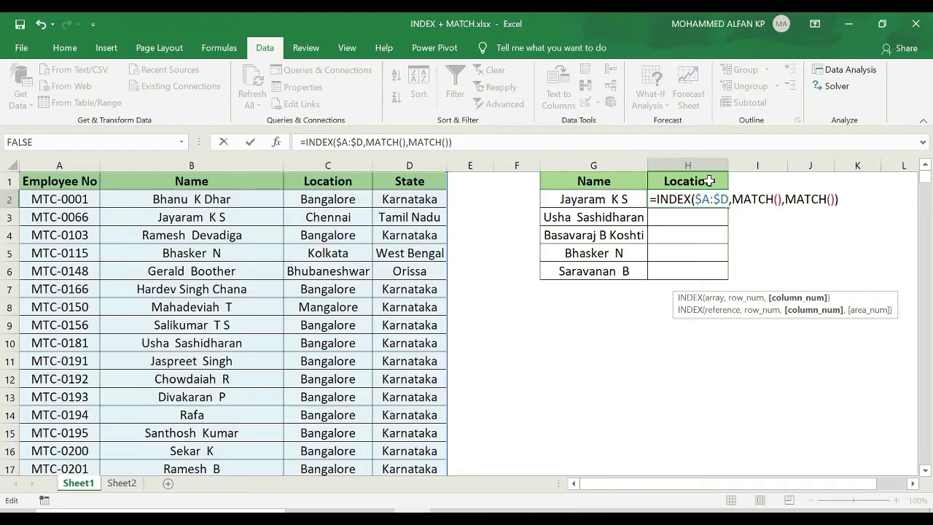
- Set the first MATCH's lookup value to G2 and its lookup array to the absolute Name column $B:$B
{"action": "left_click", "coordinate": [778, 199]}
{"action": "left_click", "coordinate": [778, 199]}
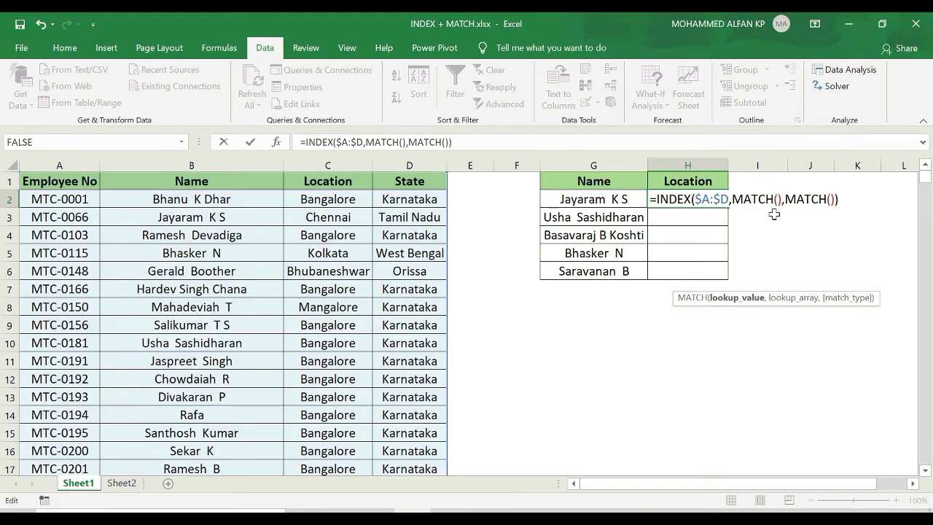
{"action": "mouse_move", "coordinate": [835, 295]}
{"action": "left_mouse_down"}
{"action": "mouse_move", "coordinate": [839, 267]}
{"action": "mouse_move", "coordinate": [834, 296]}
{"action": "left_mouse_up"}
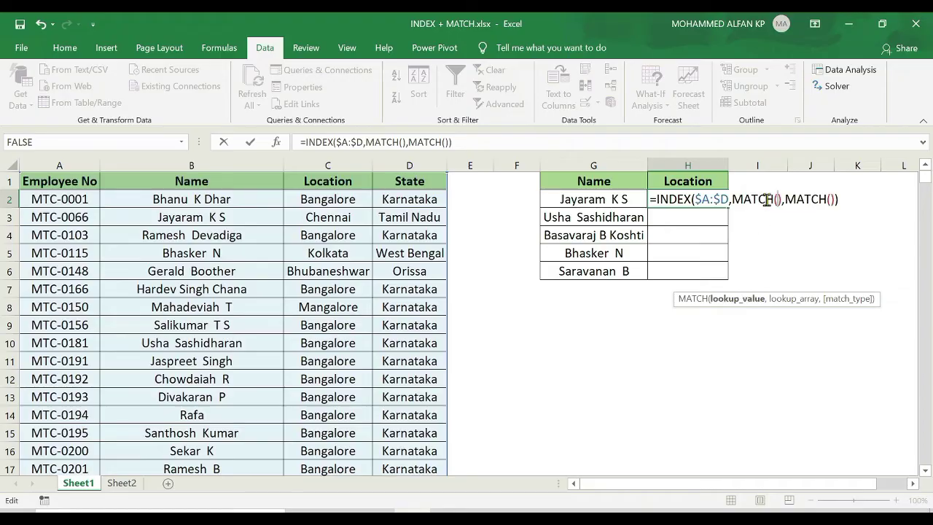
{"action": "left_click", "coordinate": [617, 201]}
{"action": "type", "text": ","}
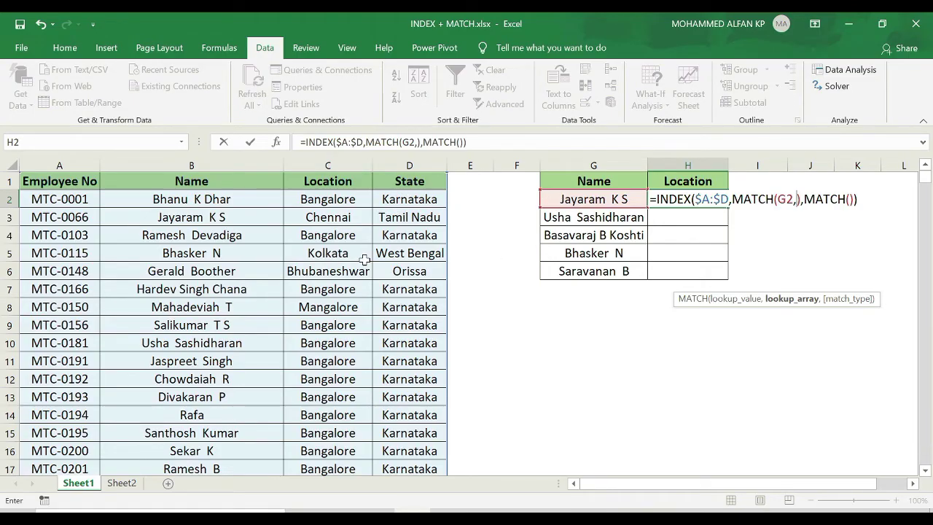
{"action": "left_click", "coordinate": [235, 166]}
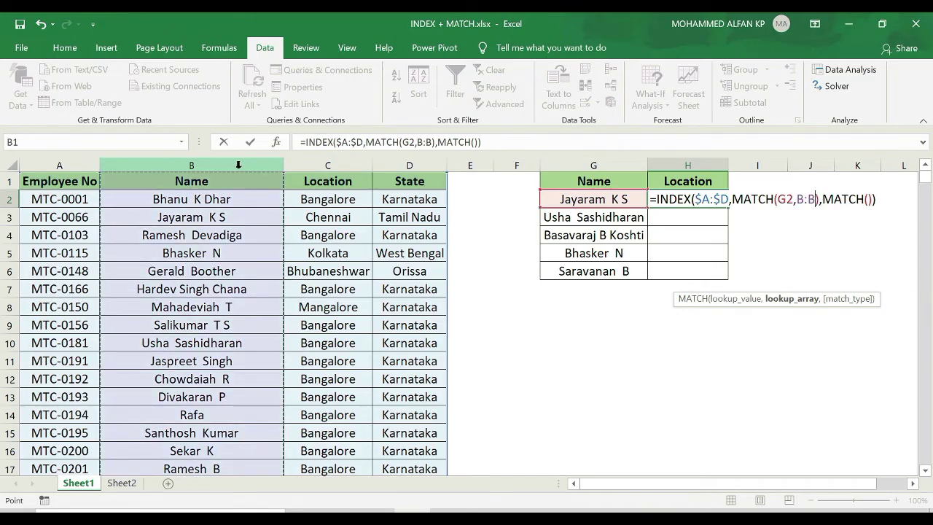
{"action": "left_click", "coordinate": [814, 199]}
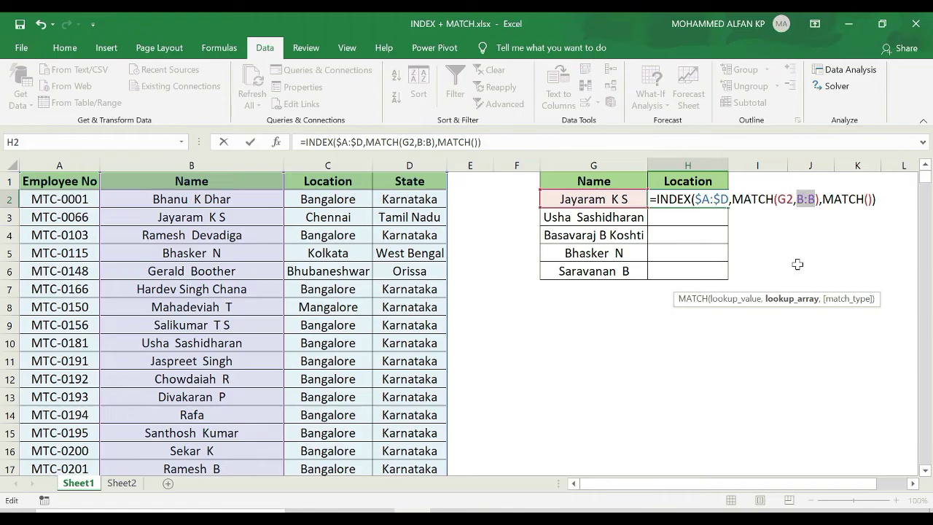
{"action": "key", "text": "F4"}
- Remove the empty second MATCH from the formula and complete the first one with match type 0 for an exact match
{"action": "left_click", "coordinate": [838, 199]}
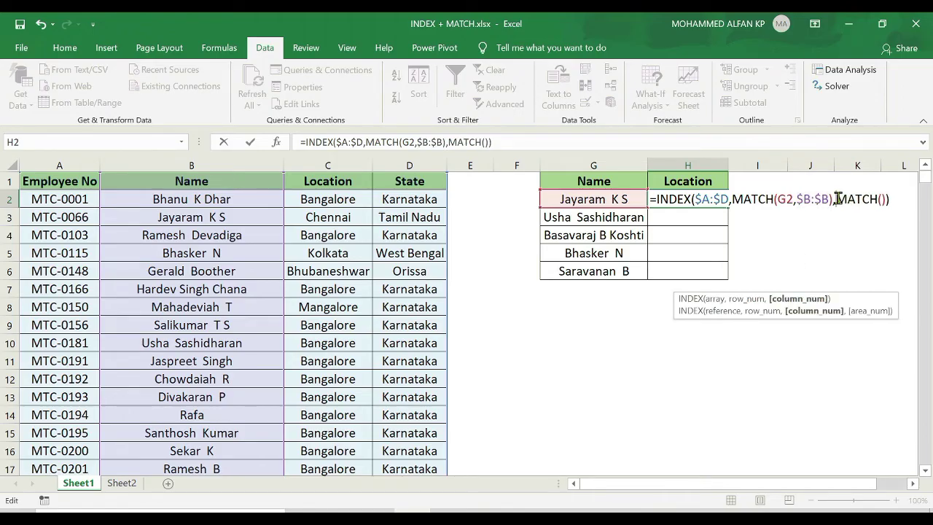
{"action": "left_click_drag", "start_coordinate": [838, 199], "coordinate": [920, 207]}
{"action": "key", "text": "BackSpace"}
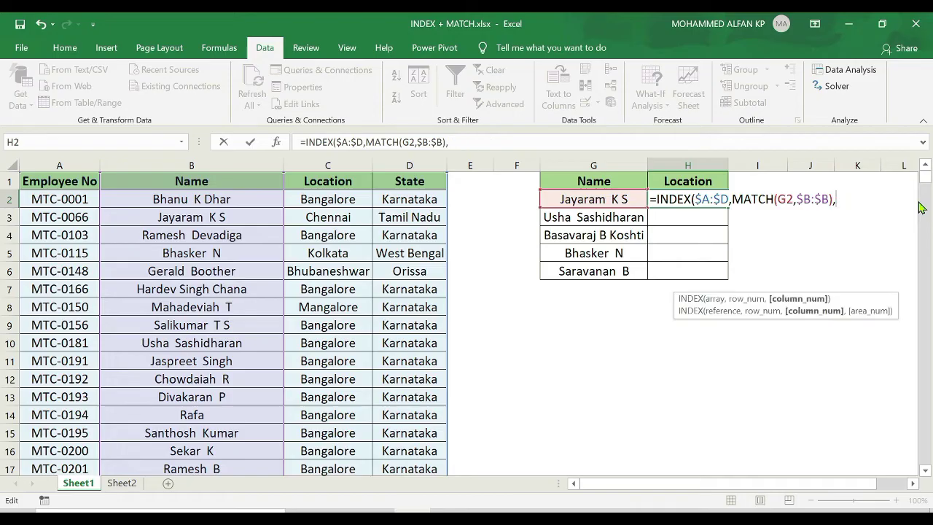
{"action": "key", "text": "BackSpace"}
{"action": "key", "text": "BackSpace"}
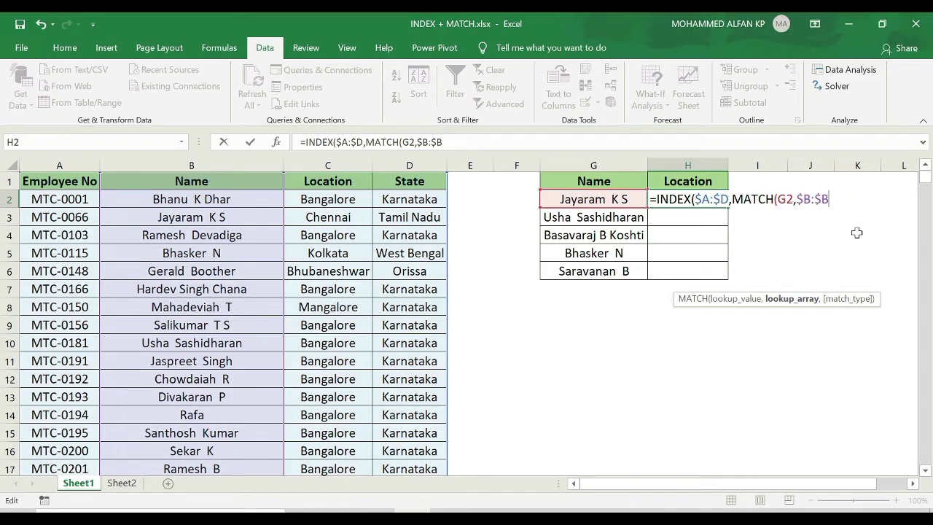
{"action": "type", "text": ","}
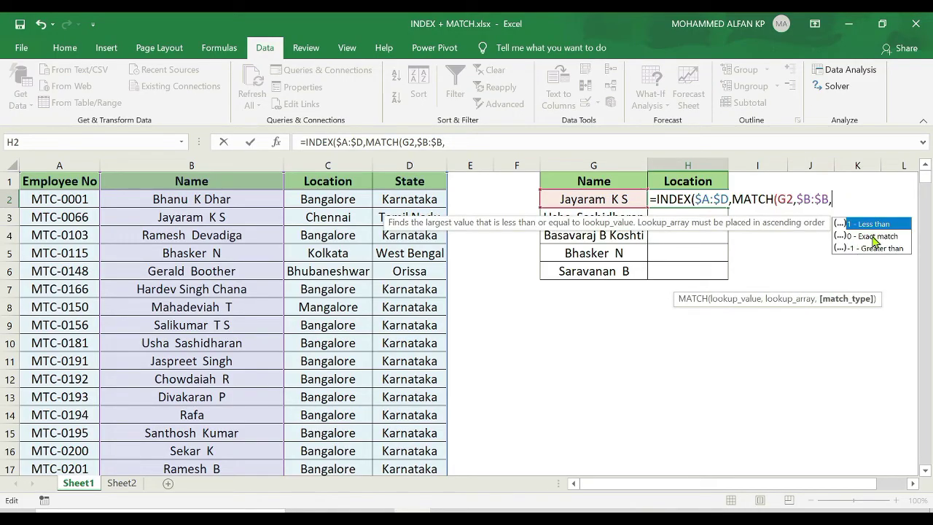
{"action": "key", "text": "BackSpace"}
{"action": "type", "text": "0"}
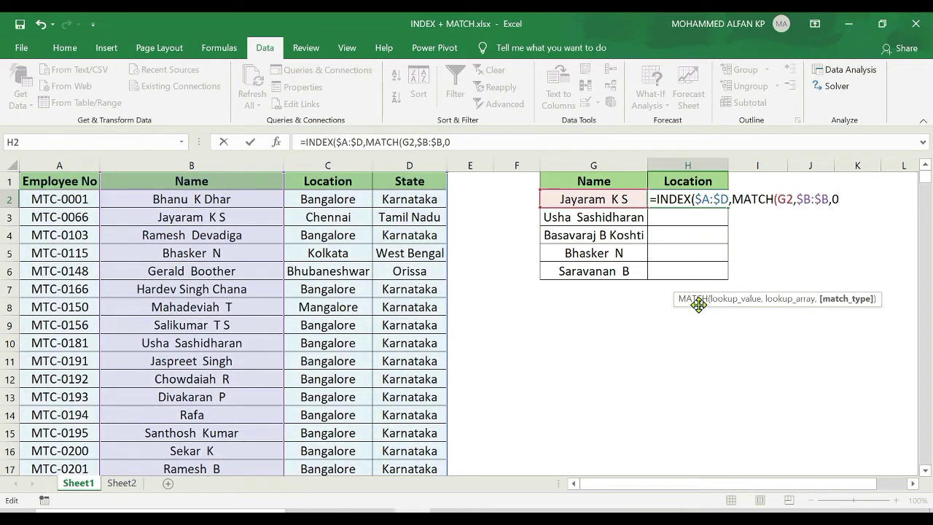
{"action": "type", "text": ")"}
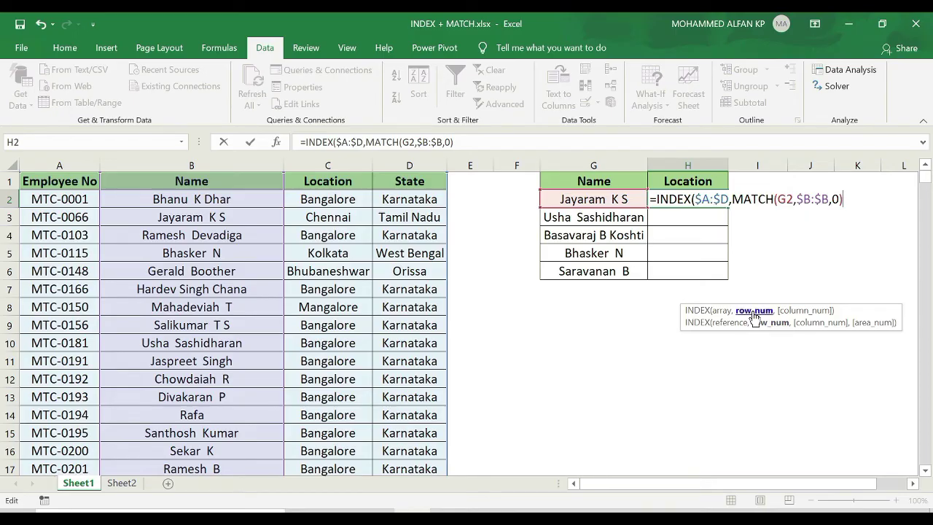
- Finish the H2 formula with column number 3, giving =INDEX($A:$D,MATCH(G2,$B:$B,0),3)
{"action": "type", "text": ","}
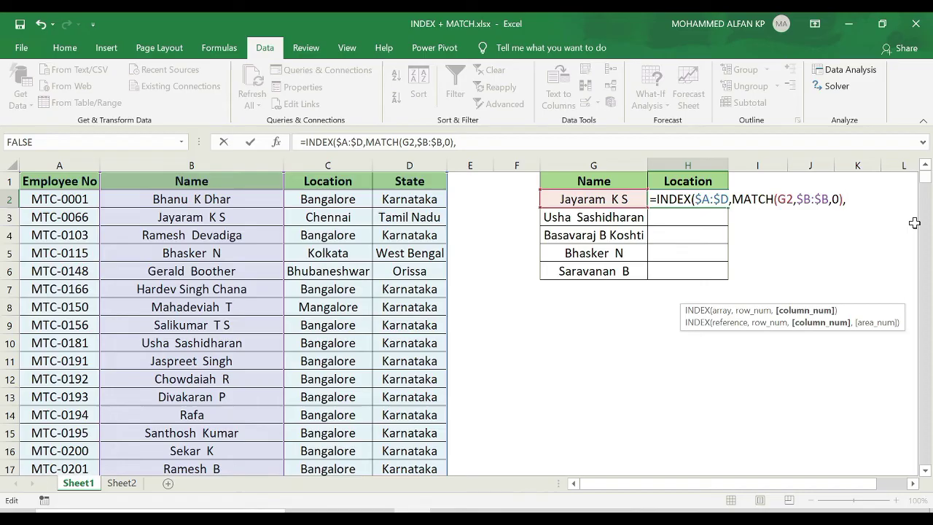
{"action": "type", "text": ")"}
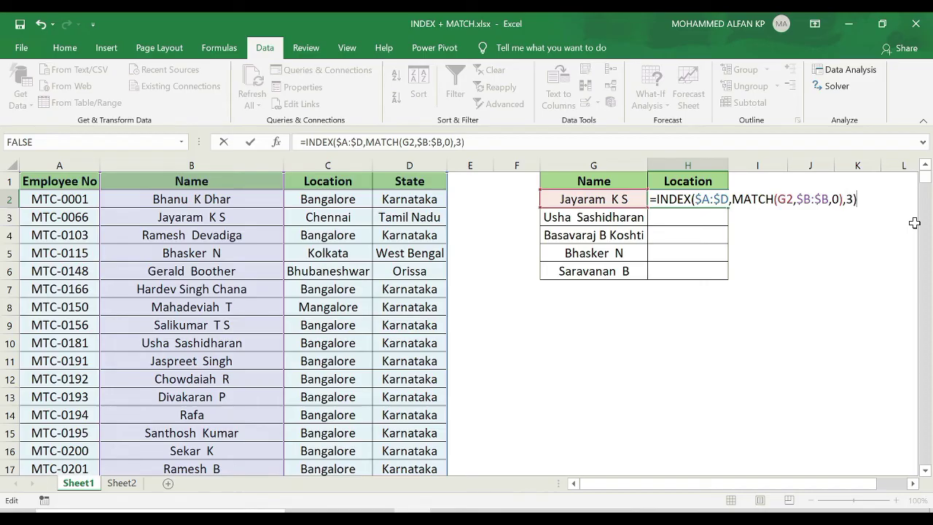
{"action": "key", "text": "Return"}
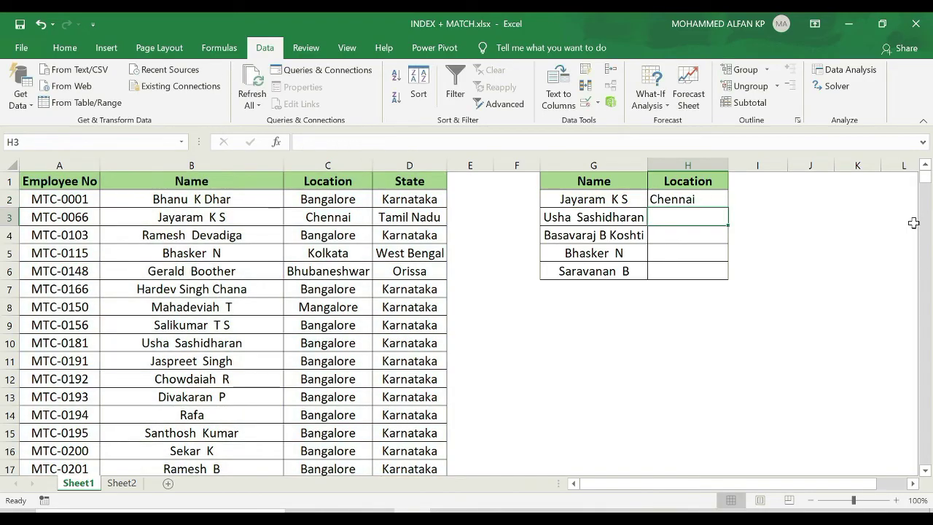
- Fill the INDEX and MATCH formula from H2 down to H6 and check the references it uses
{"action": "left_click", "coordinate": [714, 199]}
{"action": "left_click_drag", "start_coordinate": [727, 207], "coordinate": [731, 272]}
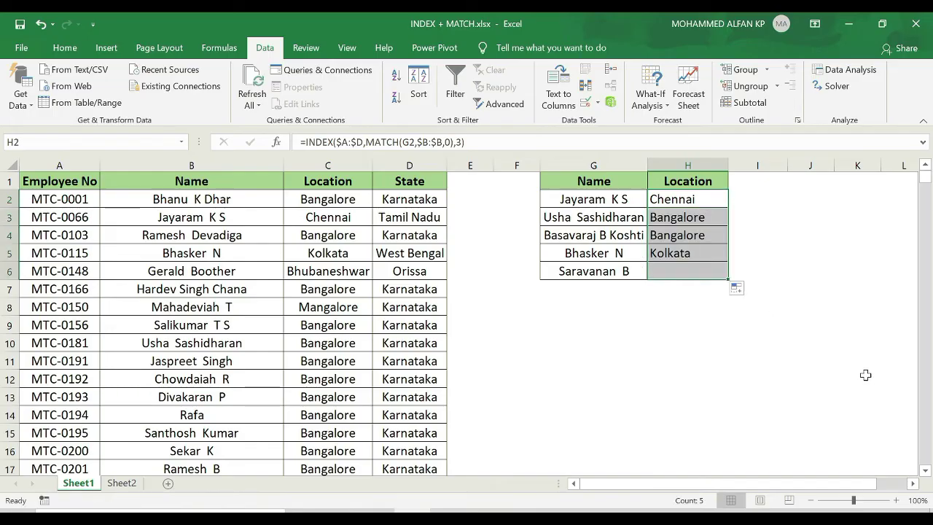
{"action": "key", "text": "F2"}
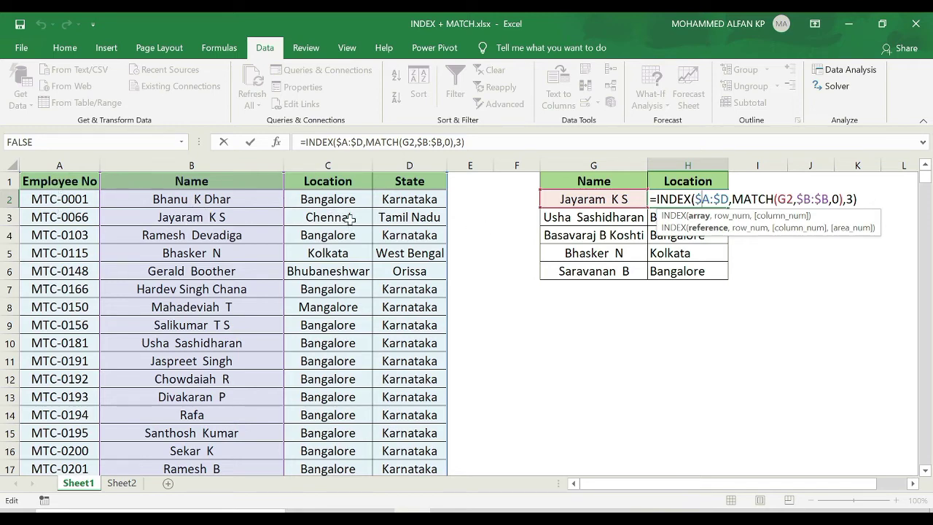
{"action": "key", "text": "Escape"}
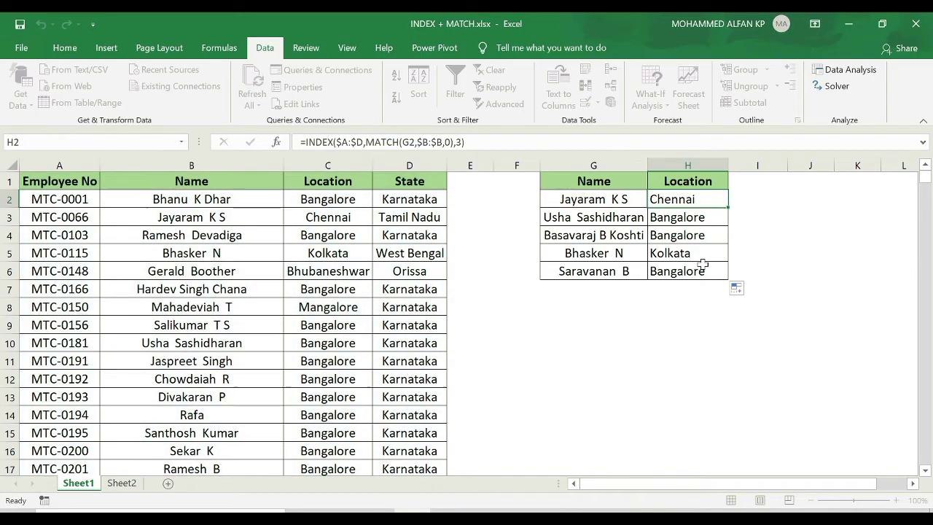
{"action": "left_click_drag", "start_coordinate": [727, 220], "coordinate": [727, 276]}
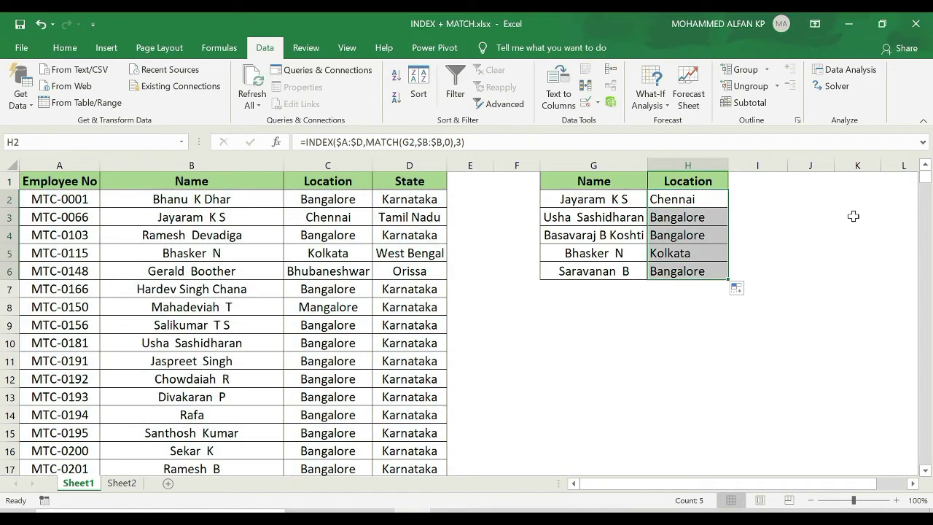
- Try switching the H1 header to State and undo the change
{"action": "left_click", "coordinate": [853, 216]}
{"action": "left_click", "coordinate": [725, 183]}
{"action": "left_click", "coordinate": [736, 183]}
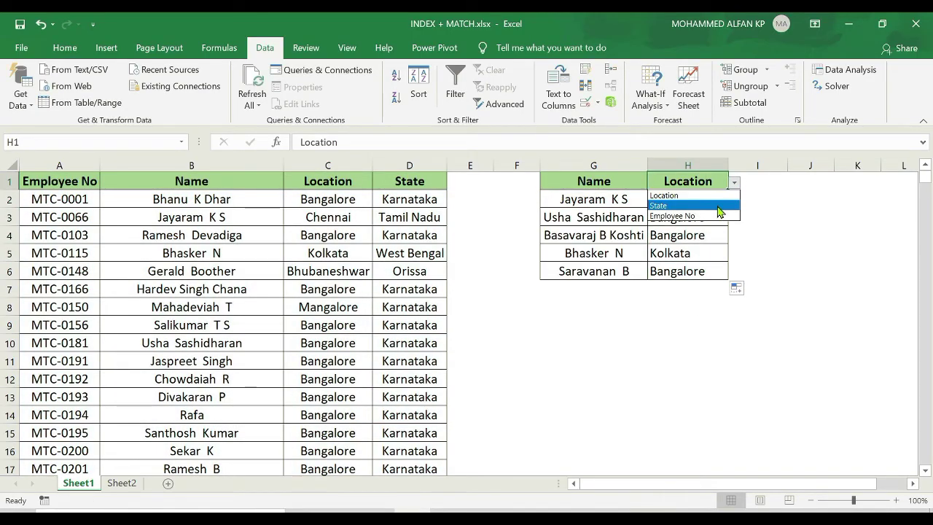
{"action": "left_click", "coordinate": [718, 204]}
{"action": "key", "text": "ctrl+z"}
- Clear the existing lookup formulas from H2:H6
{"action": "left_click", "coordinate": [687, 198]}
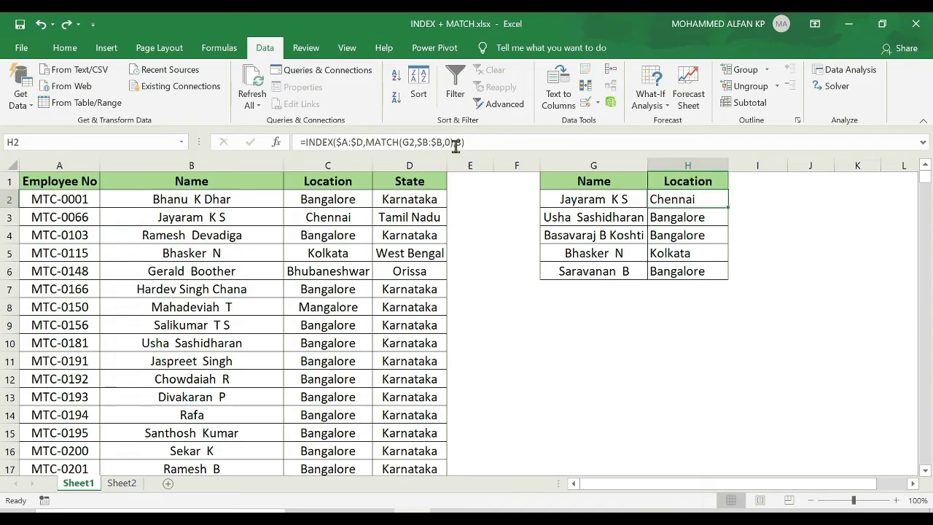
{"action": "left_click_drag", "start_coordinate": [677, 198], "coordinate": [677, 265]}
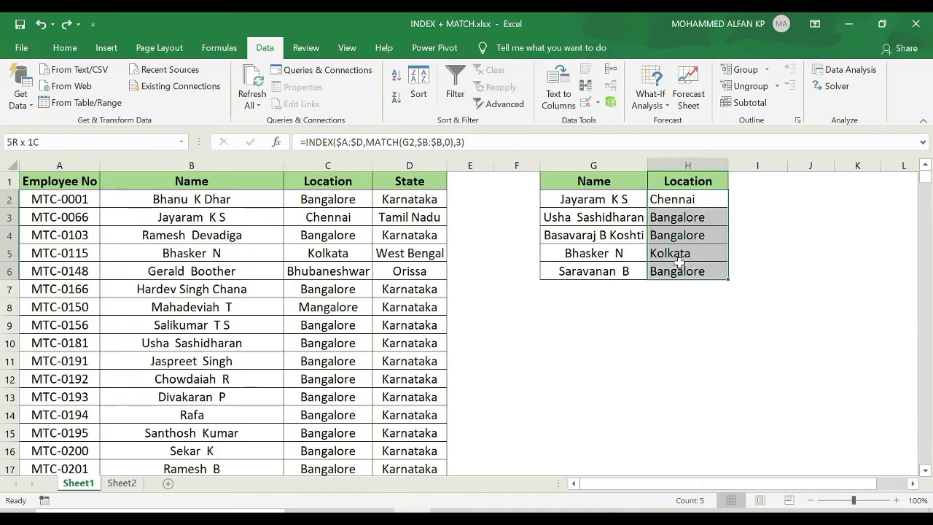
{"action": "key", "text": "Delete"}
- Start an INDEX formula in H2 with the absolute column range $A:$D as its array
{"action": "left_click", "coordinate": [681, 199]}
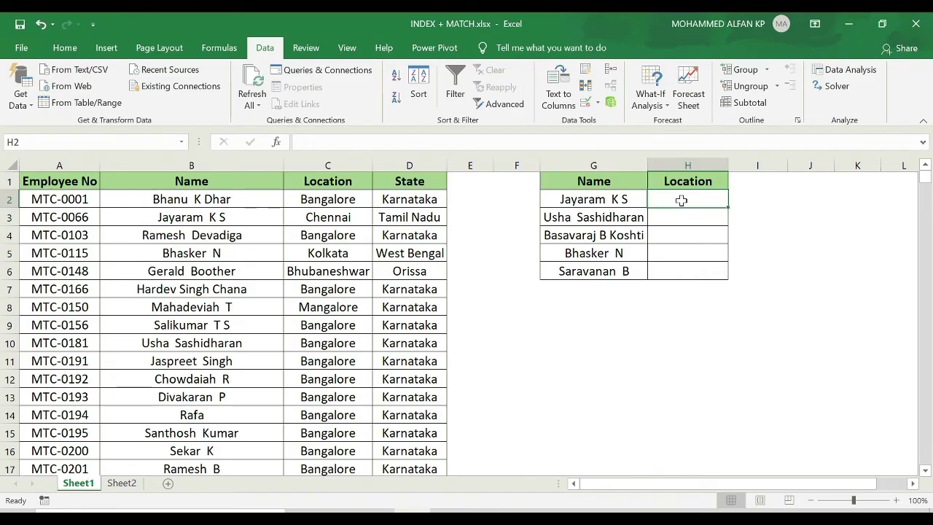
{"action": "type", "text": "=IN"}
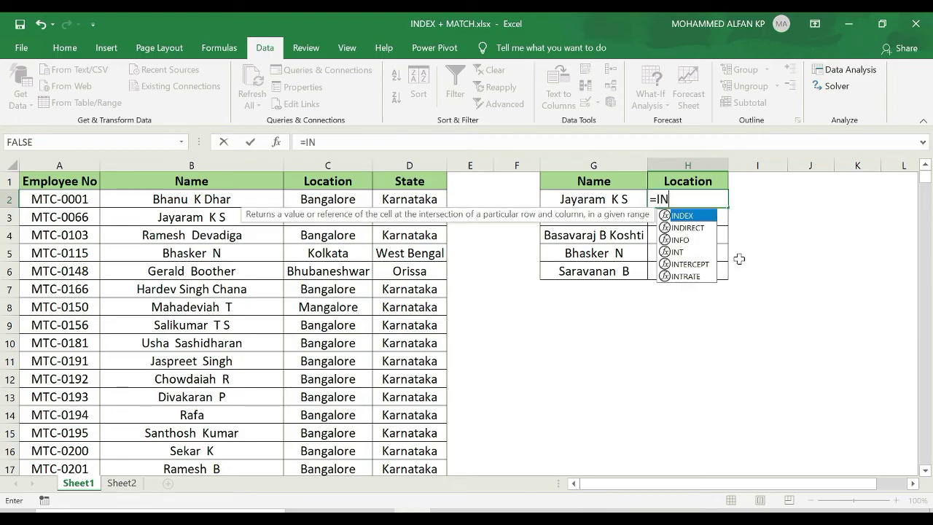
{"action": "double_click", "coordinate": [704, 216]}
{"action": "left_click_drag", "start_coordinate": [838, 224], "coordinate": [798, 331]}
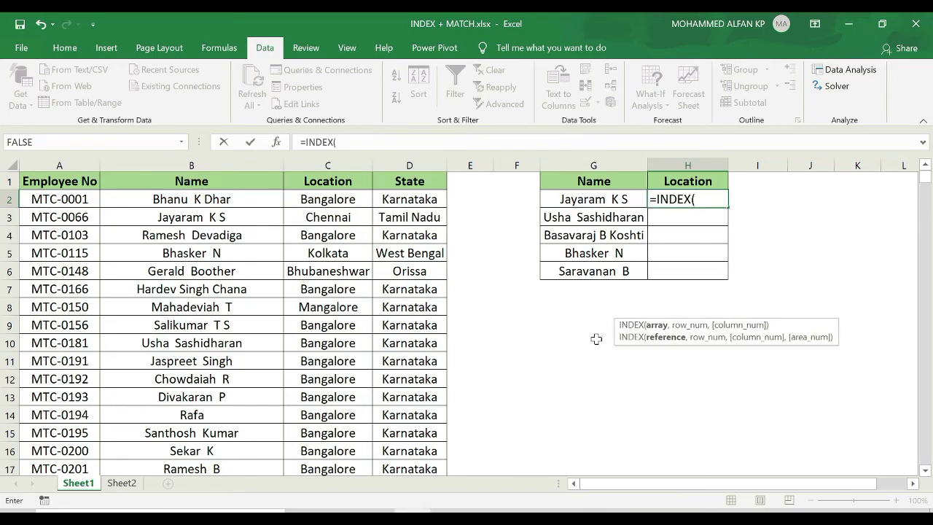
{"action": "left_click_drag", "start_coordinate": [59, 167], "coordinate": [408, 187]}
{"action": "key", "text": "F2"}
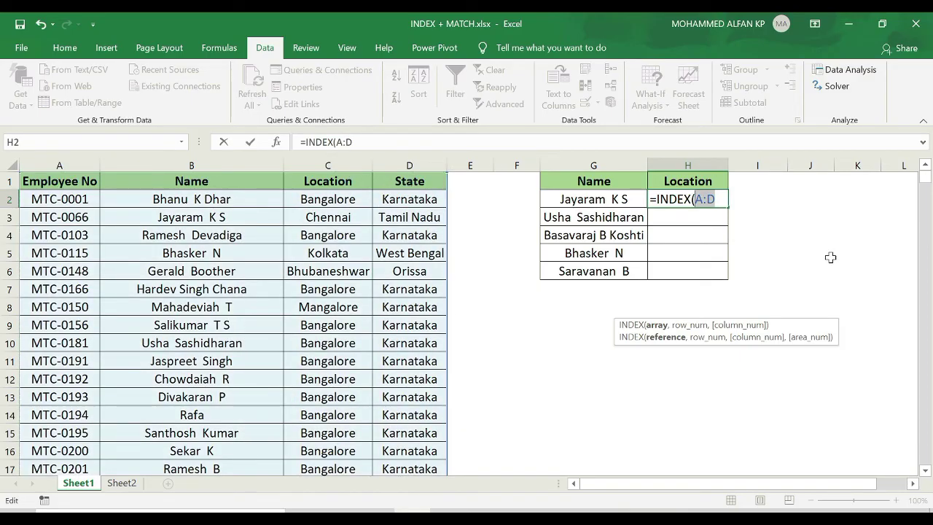
{"action": "key", "text": "F4"}
{"action": "type", "text": ","}
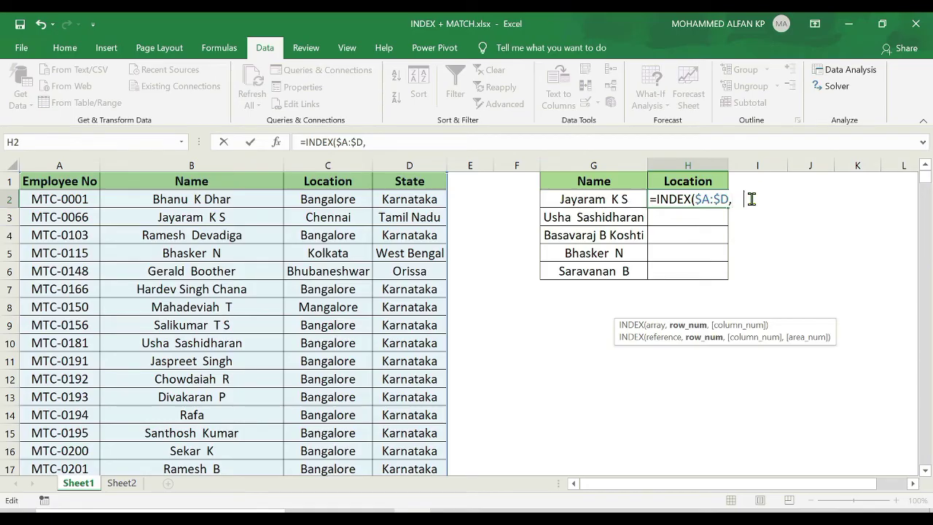
- Add two empty MATCH functions as the row and column arguments, giving =INDEX($A:$D,MATCH(),MATCH())
{"action": "type", "text": "MATCH"}
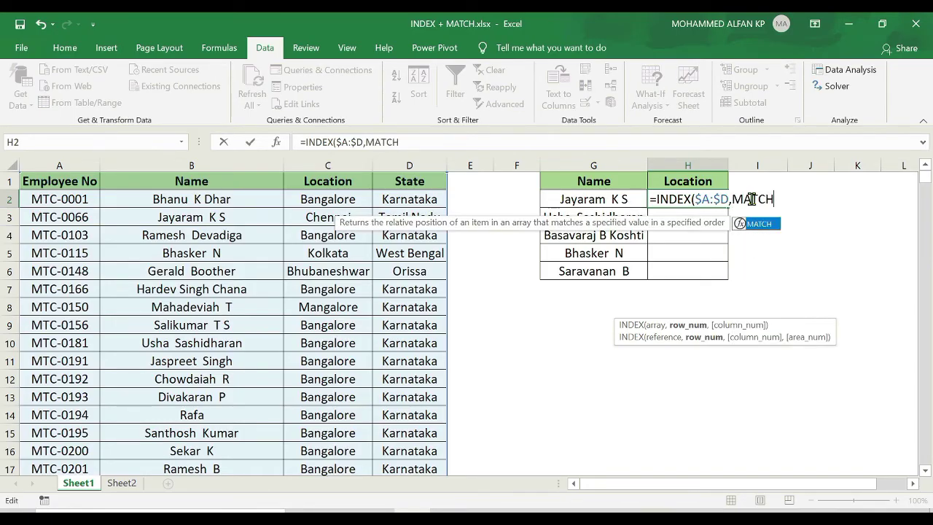
{"action": "type", "text": "()"}
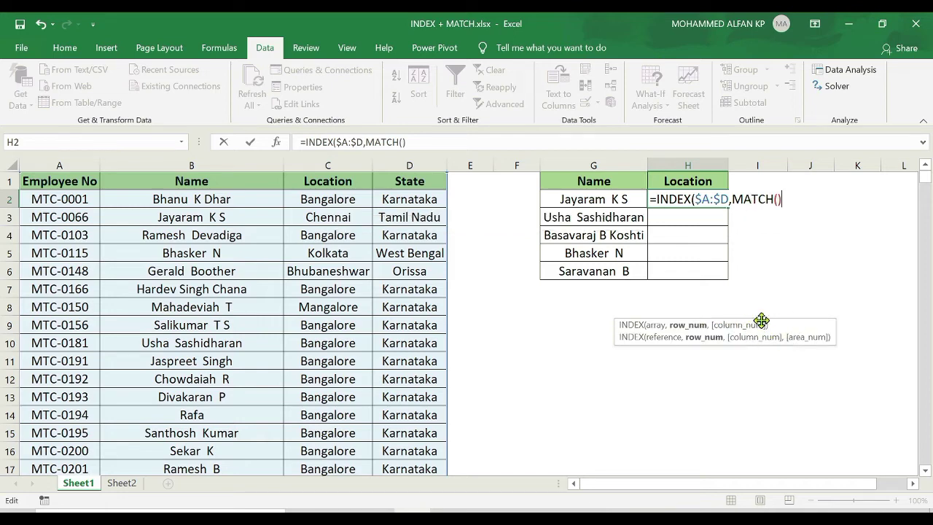
{"action": "type", "text": ",MATCH"}
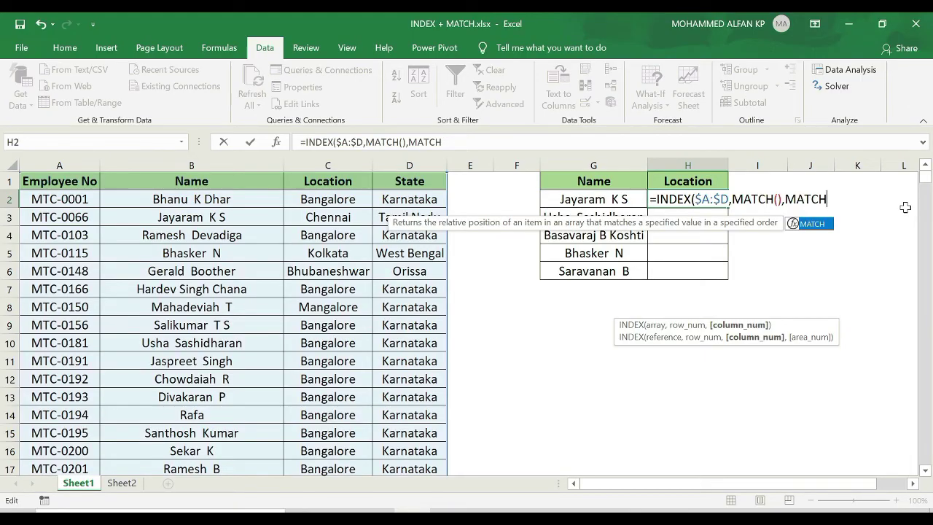
{"action": "type", "text": "()"}
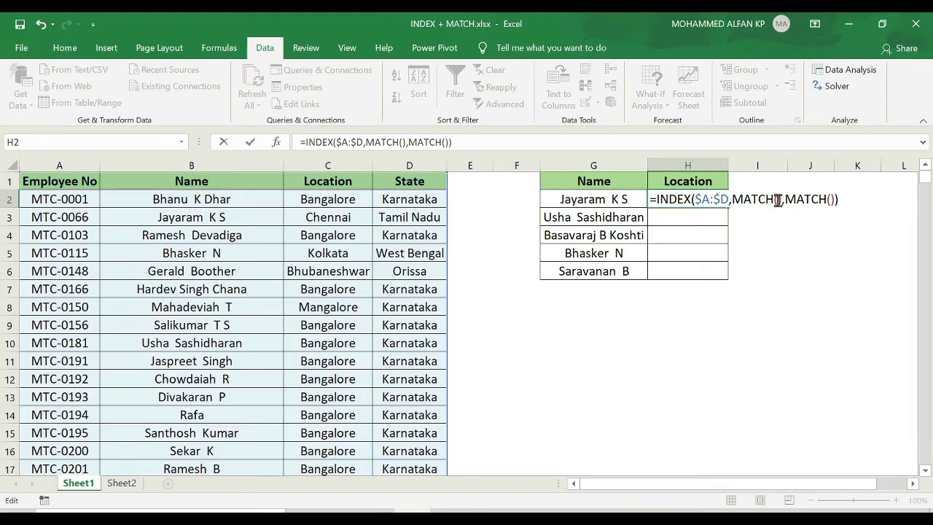
{"action": "left_click", "coordinate": [777, 201]}
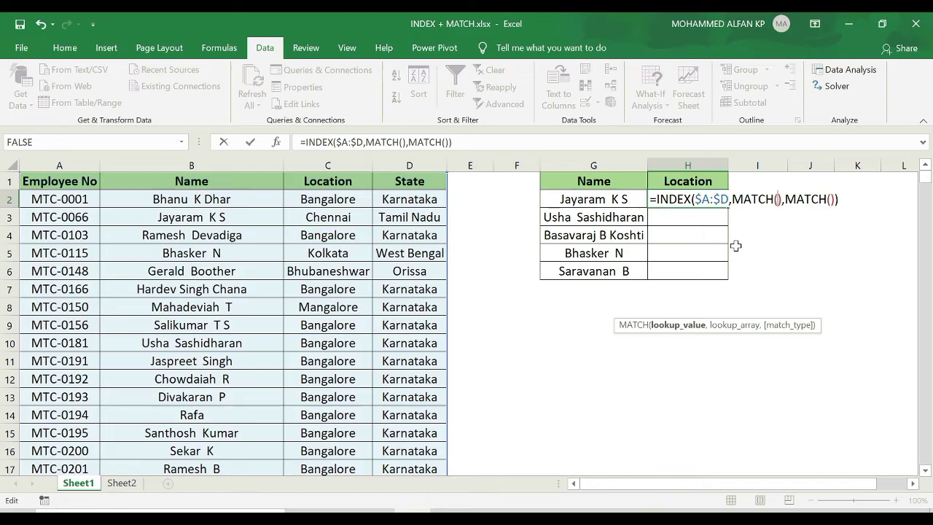
{"action": "left_click", "coordinate": [737, 200]}
{"action": "left_click_drag", "start_coordinate": [734, 200], "coordinate": [835, 198]}
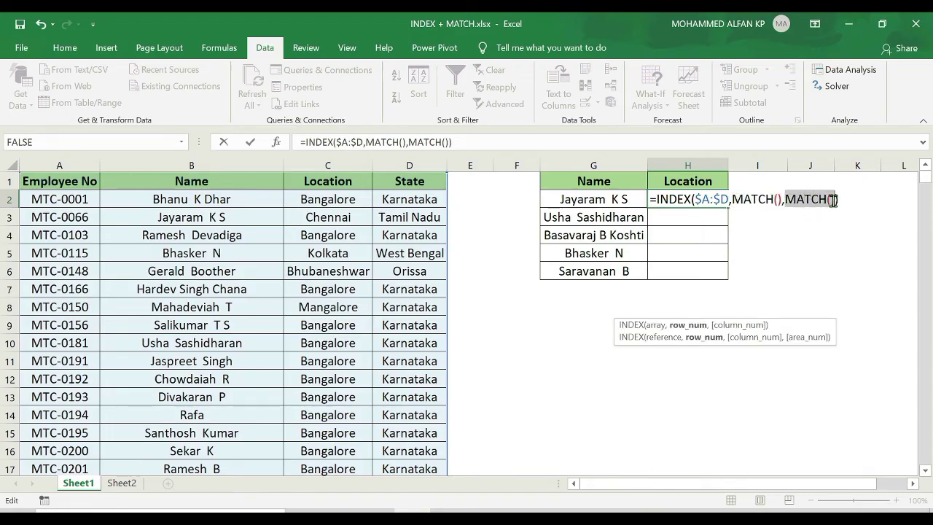
- Complete the row MATCH with lookup value G2, lookup array B:B and match type 0
{"action": "left_click", "coordinate": [777, 199]}
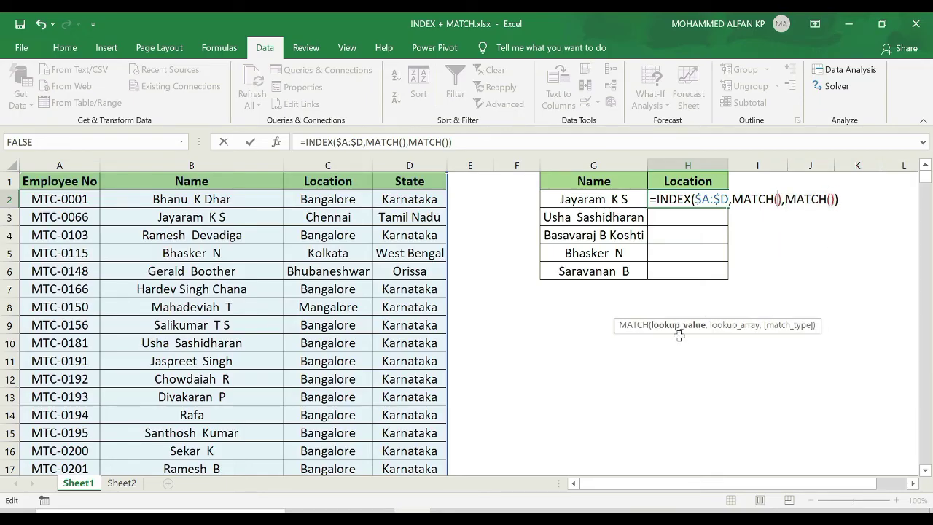
{"action": "left_click", "coordinate": [602, 199]}
{"action": "type", "text": ","}
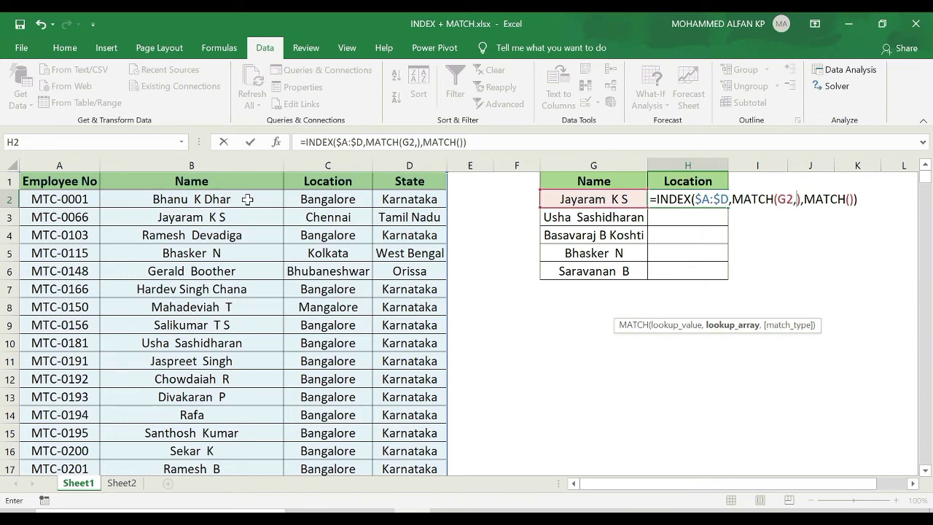
{"action": "left_click", "coordinate": [219, 159]}
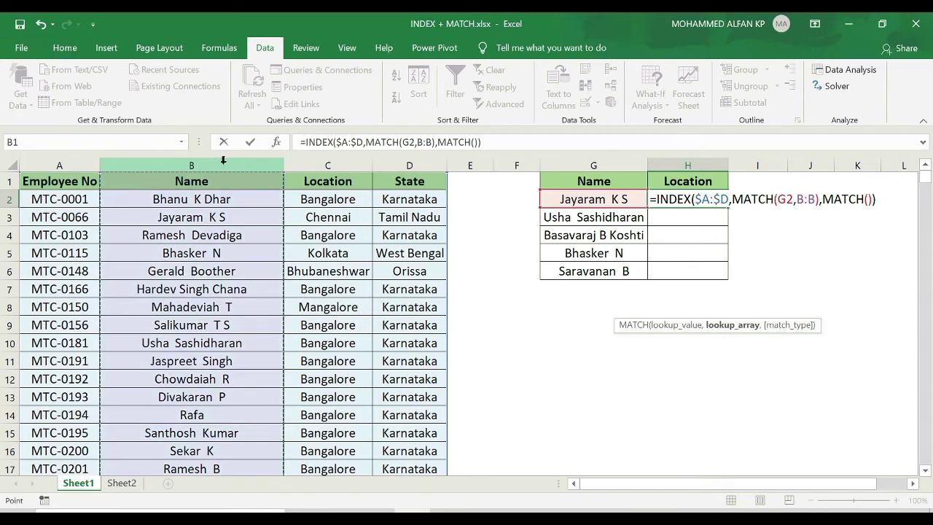
{"action": "type", "text": ","}
{"action": "double_click", "coordinate": [855, 237]}
{"action": "left_click", "coordinate": [833, 199]}
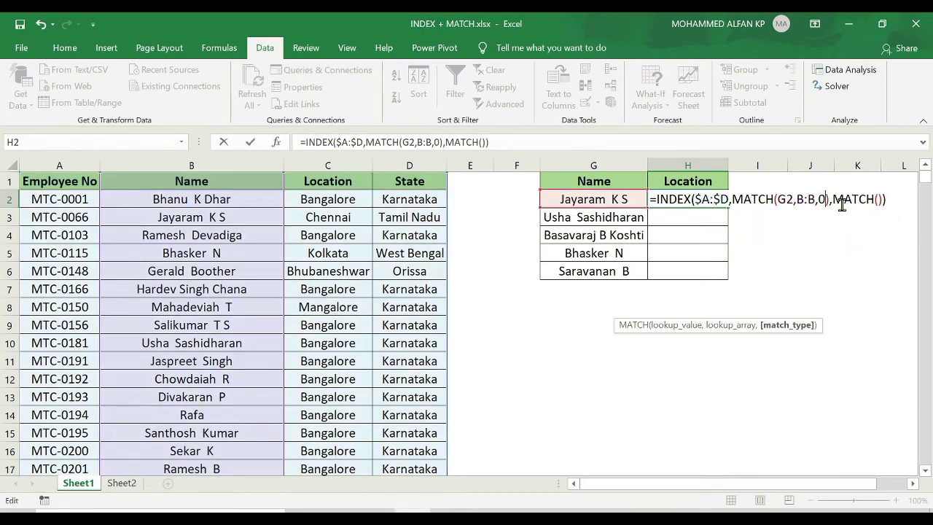
- Complete the column MATCH with lookup value H1, header range A1:D1 and match type 0 for an exact match
{"action": "left_click_drag", "start_coordinate": [829, 199], "coordinate": [731, 197]}
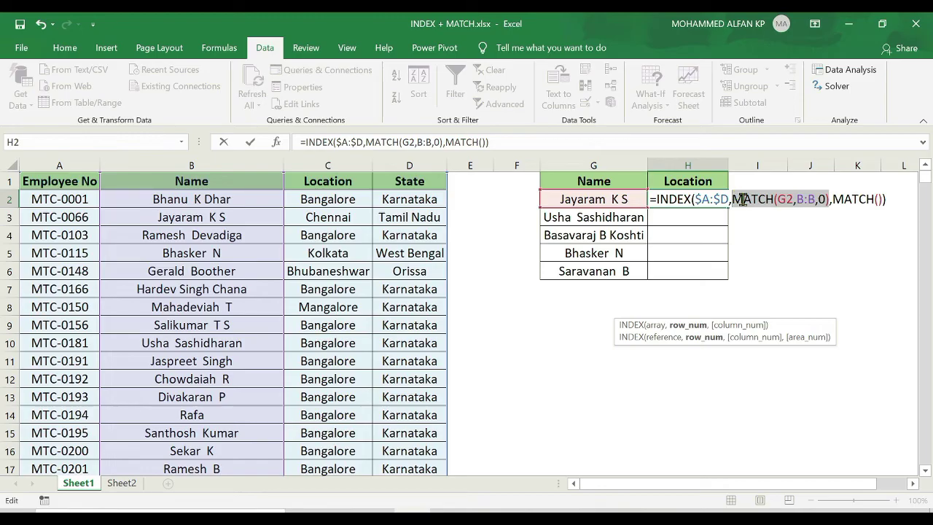
{"action": "left_click", "coordinate": [741, 199]}
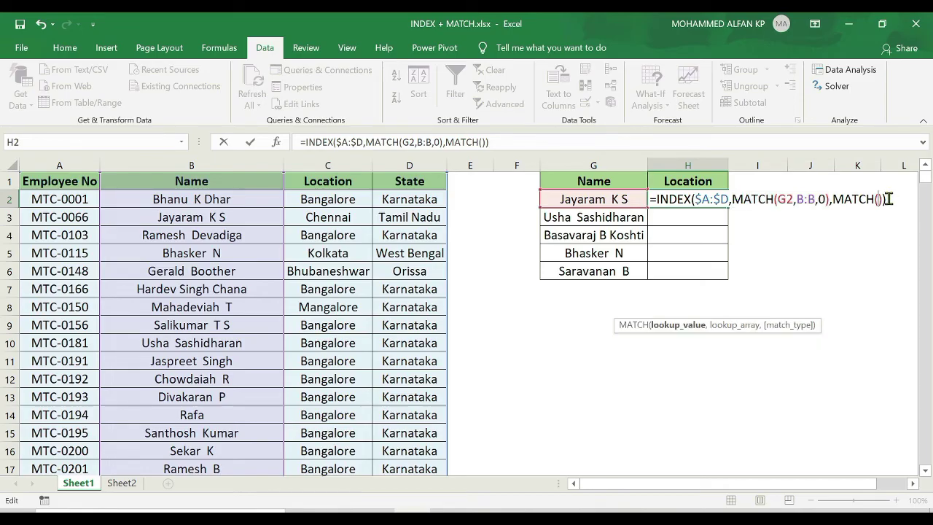
{"action": "left_click", "coordinate": [693, 181]}
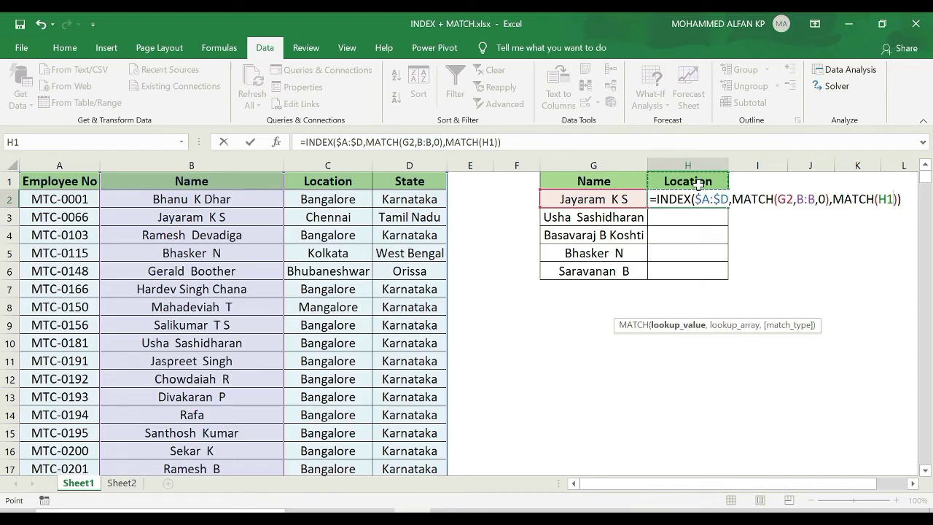
{"action": "type", "text": ","}
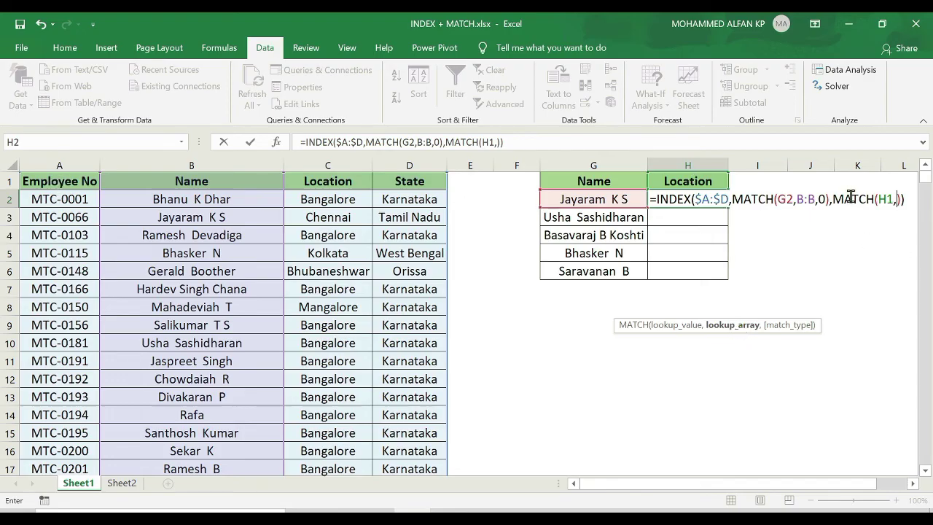
{"action": "left_click", "coordinate": [34, 178]}
{"action": "left_click_drag", "start_coordinate": [34, 177], "coordinate": [398, 177]}
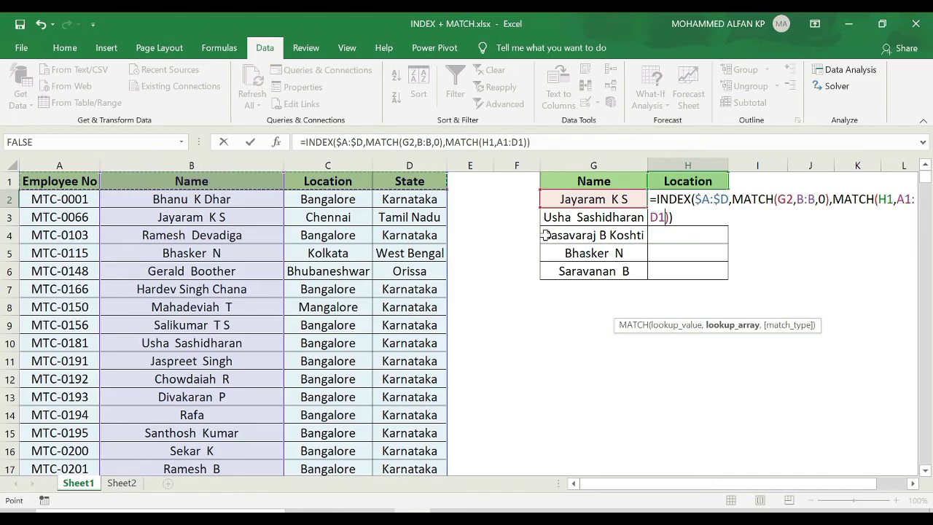
{"action": "type", "text": ","}
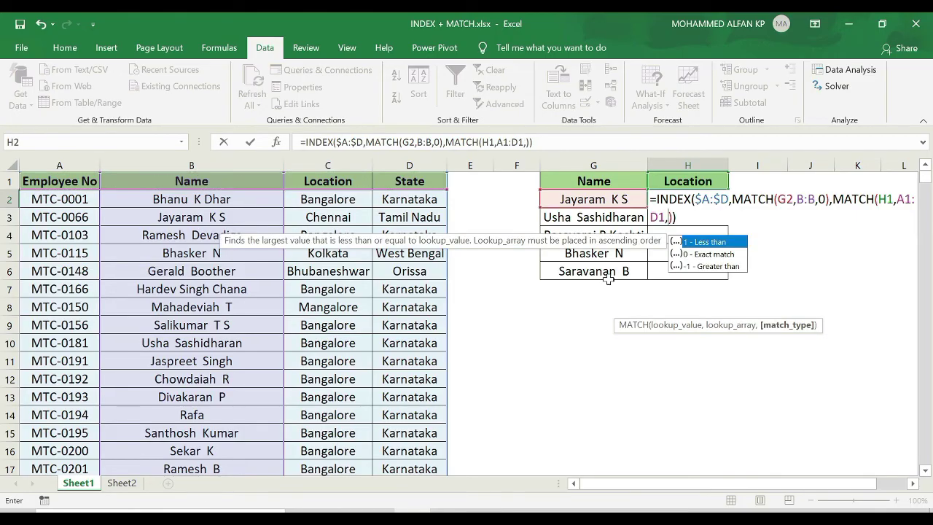
{"action": "double_click", "coordinate": [718, 254]}
- Make both MATCH lookup ranges absolute in the H2 formula, as $B:$B and $A$1:$D$1
{"action": "left_click", "coordinate": [682, 197]}
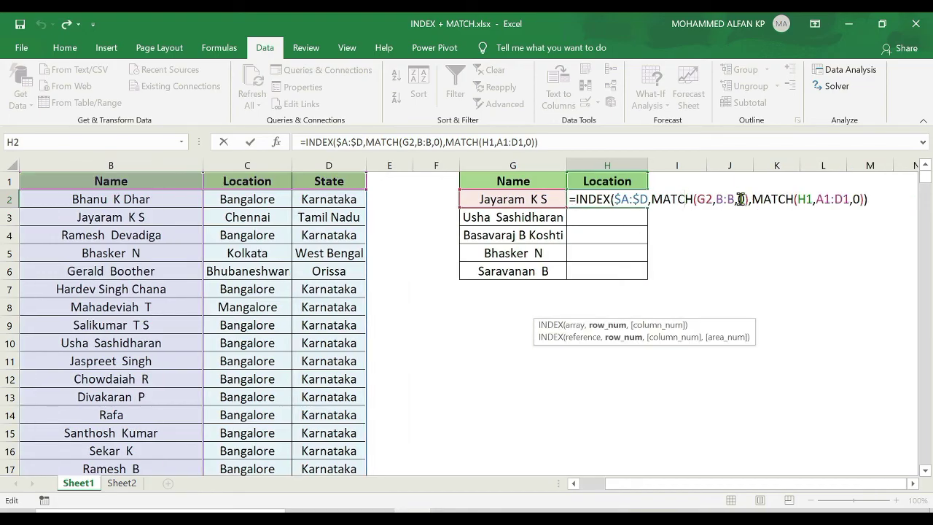
{"action": "left_click_drag", "start_coordinate": [735, 199], "coordinate": [715, 199]}
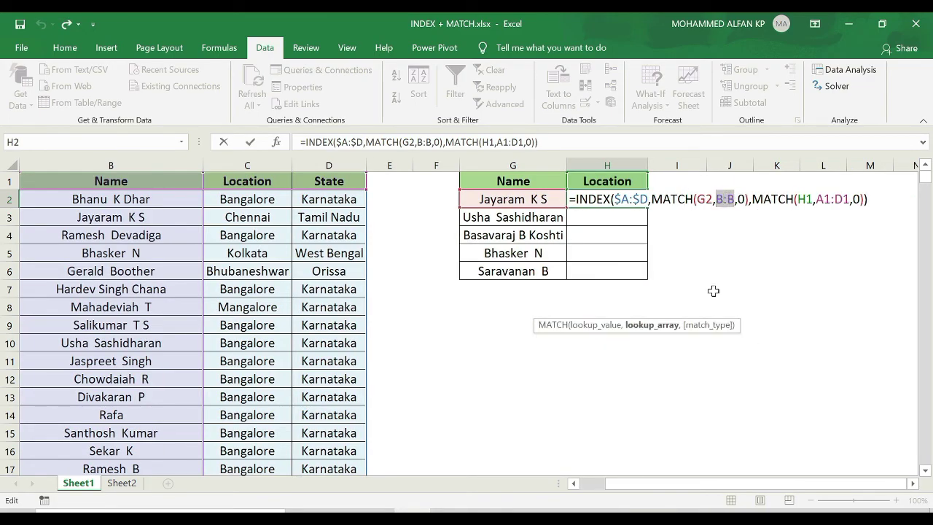
{"action": "key", "text": "F4"}
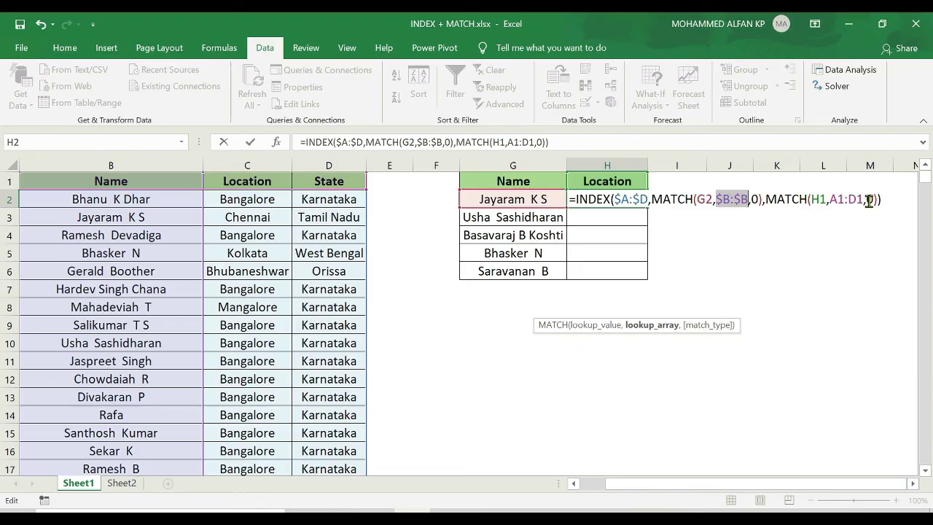
{"action": "left_click_drag", "start_coordinate": [865, 199], "coordinate": [835, 199]}
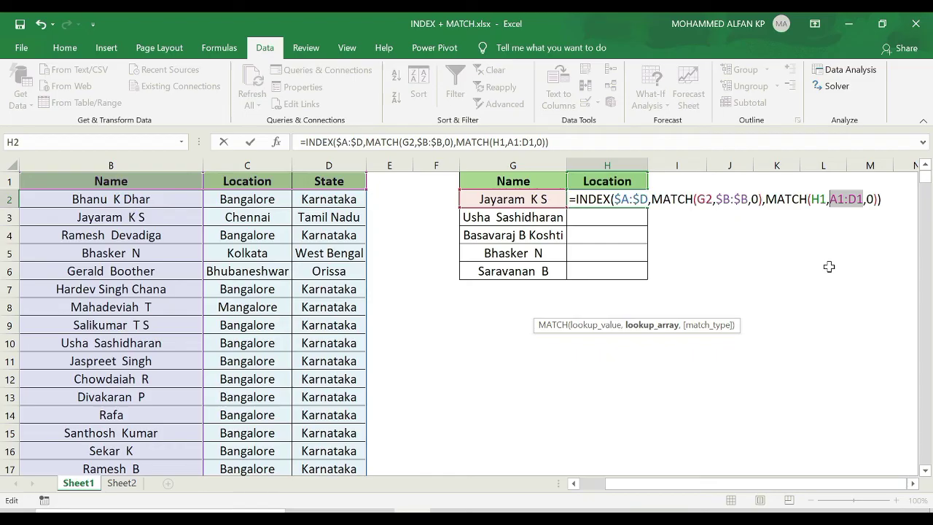
{"action": "key", "text": "F4"}
{"action": "key", "text": "End"}
- Review both MATCH parts and enter the H2 formula =INDEX($A:$D,MATCH(G2,$B:$B,0),MATCH(H1,$A$1:$D$1,0))
{"action": "left_click", "coordinate": [596, 199]}
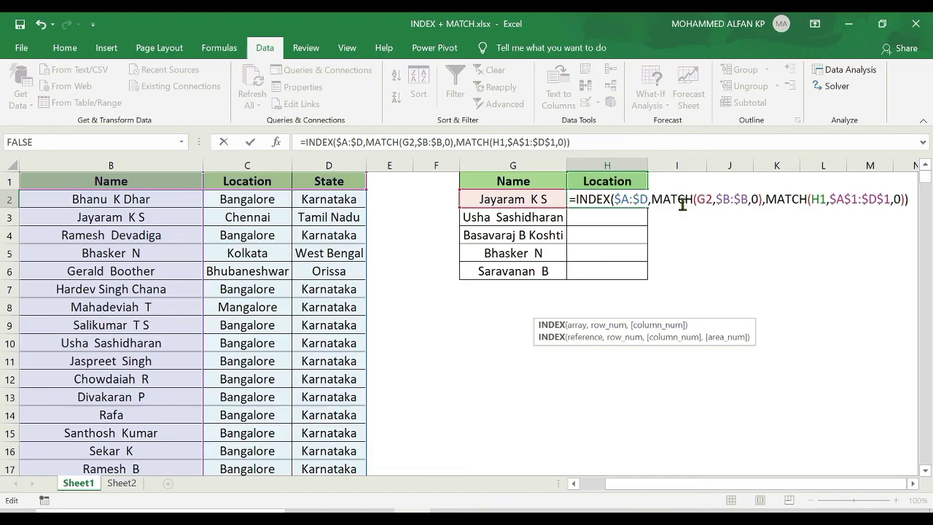
{"action": "left_click_drag", "start_coordinate": [653, 198], "coordinate": [762, 200]}
{"action": "left_click", "coordinate": [811, 204]}
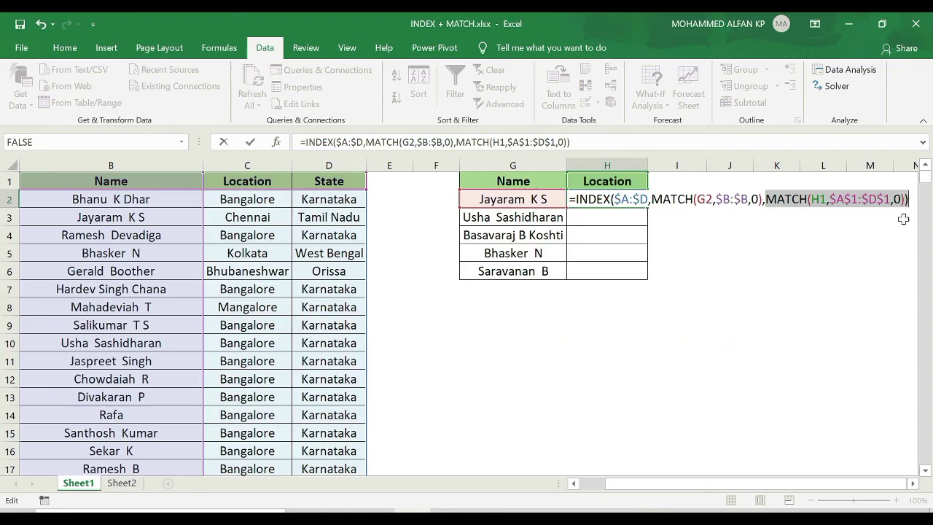
{"action": "key", "text": "Right"}
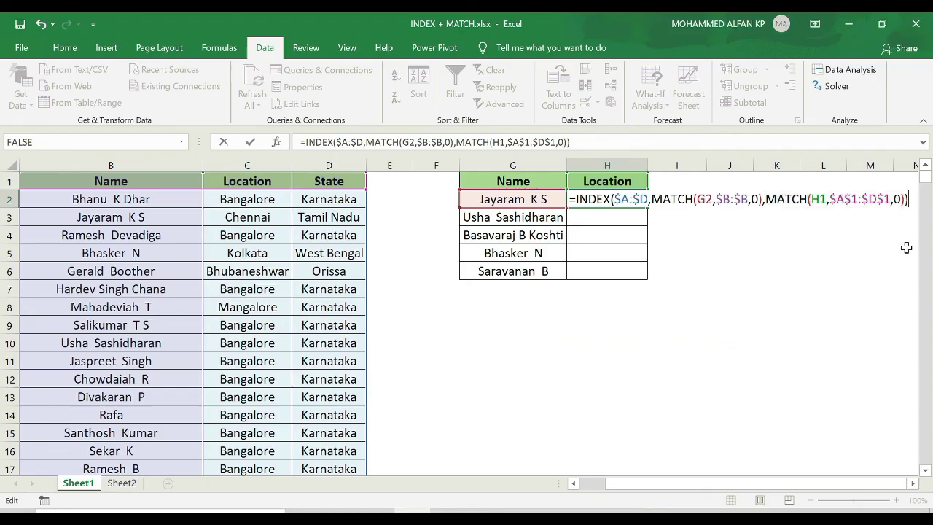
{"action": "key", "text": "Return"}
{"action": "left_click", "coordinate": [638, 201]}
{"action": "scroll", "coordinate": [638, 201], "scroll_direction": "left", "scroll_amount": 1}
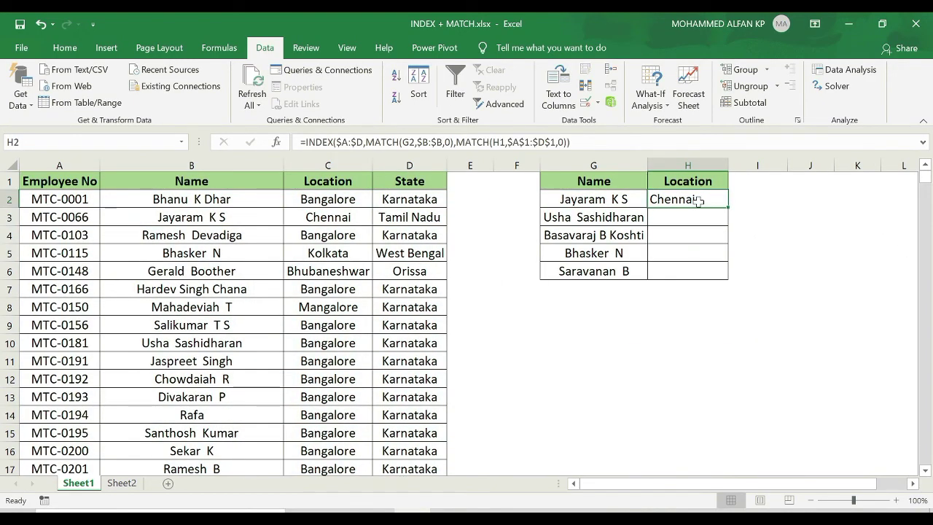
- Test the H2 lookup by switching the H1 header to State and to Employee No
{"action": "left_click", "coordinate": [715, 183]}
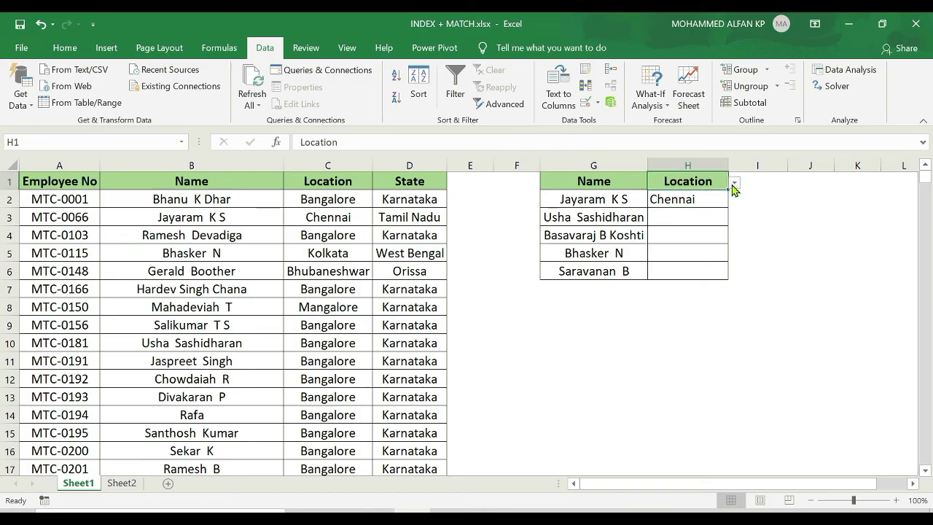
{"action": "left_click", "coordinate": [734, 183]}
{"action": "left_click", "coordinate": [721, 203]}
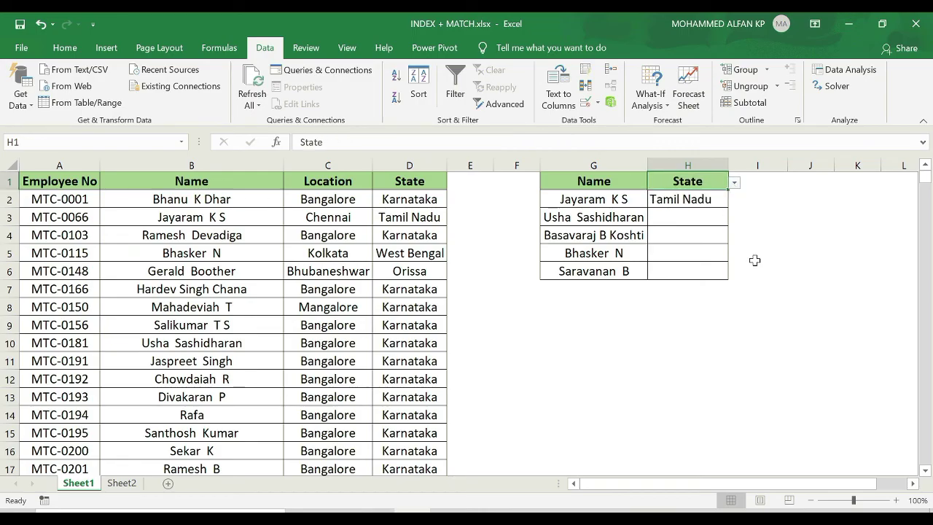
{"action": "left_click", "coordinate": [734, 183]}
{"action": "key", "text": "Escape"}
{"action": "left_click", "coordinate": [724, 220]}
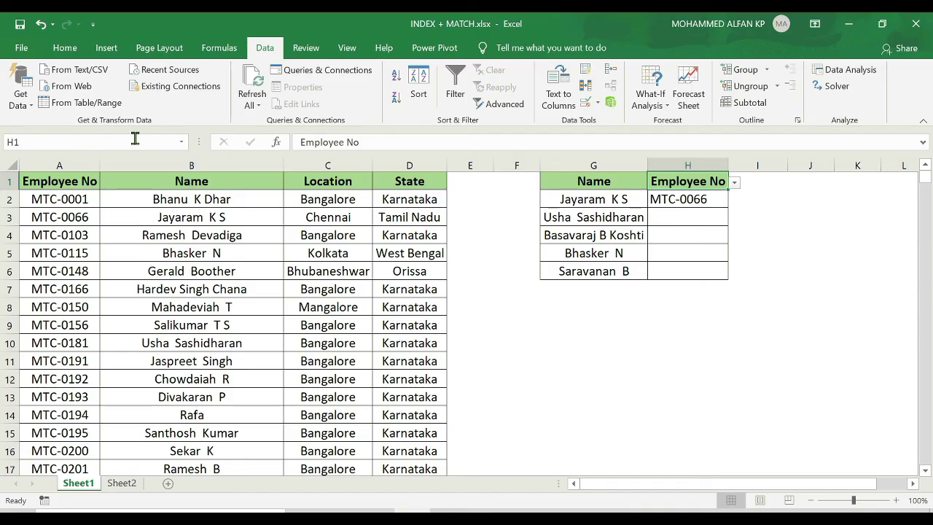
{"action": "left_click_drag", "start_coordinate": [182, 164], "coordinate": [79, 164]}
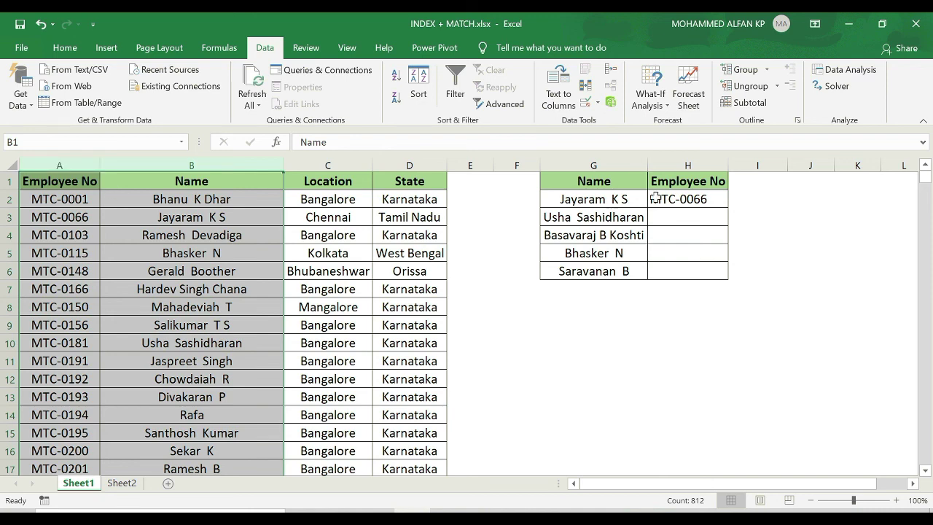
{"action": "left_click", "coordinate": [720, 183]}
{"action": "left_click", "coordinate": [734, 184]}
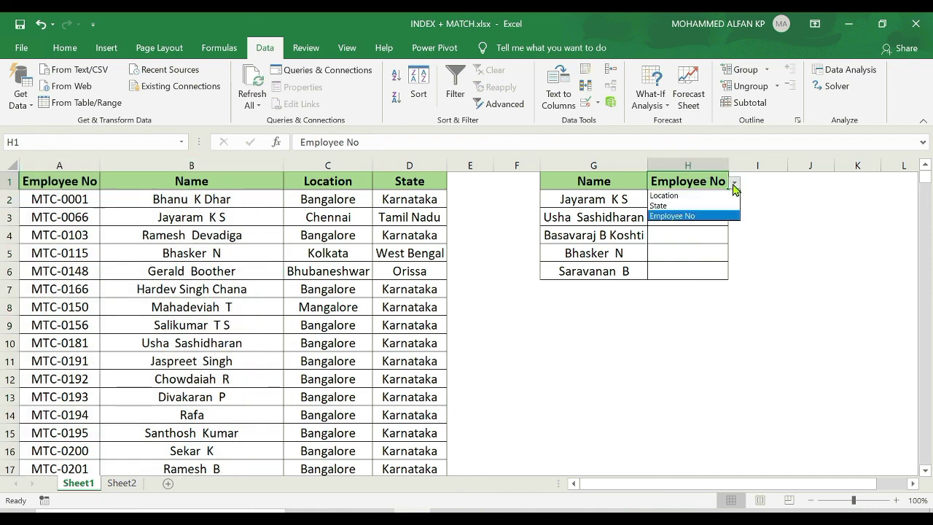
{"action": "left_click", "coordinate": [734, 183]}
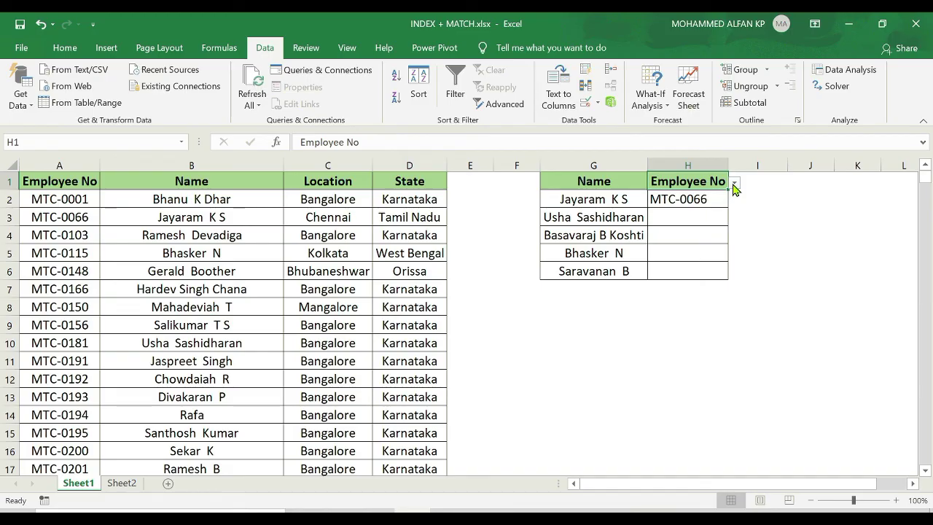